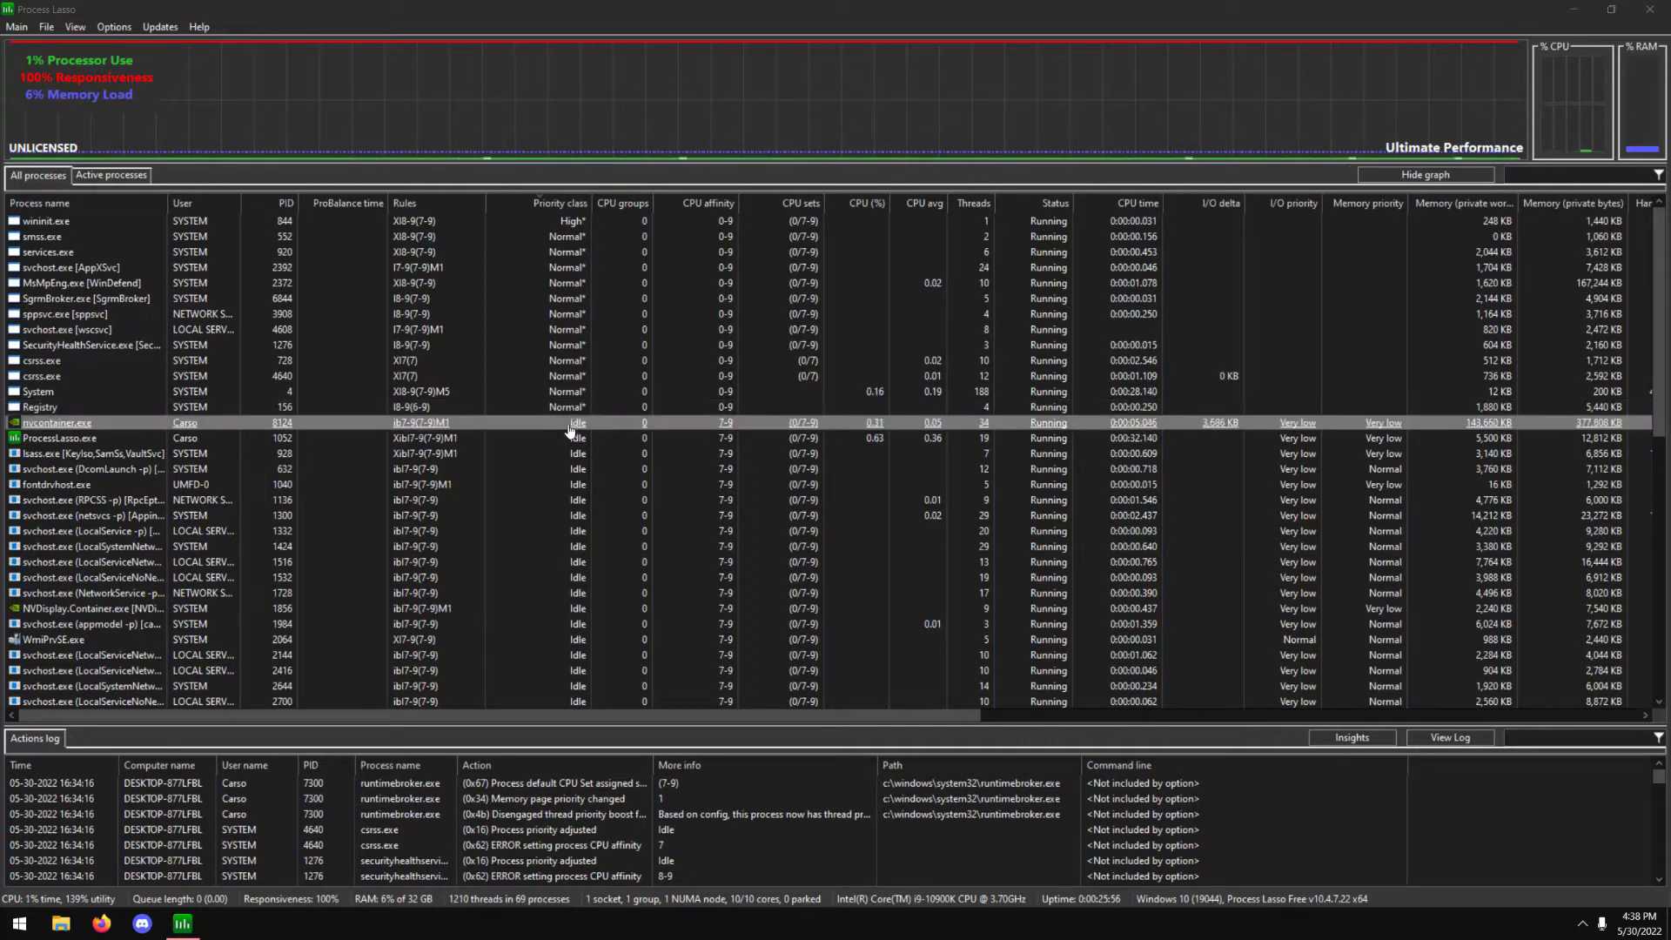
# Step: Examine the permanent CPU priority options of the nvcontainer.exe process in the Idle group, without changing them
pyautogui.scroll(-2, 574, 401)
pyautogui.scroll(-10, 574, 396)
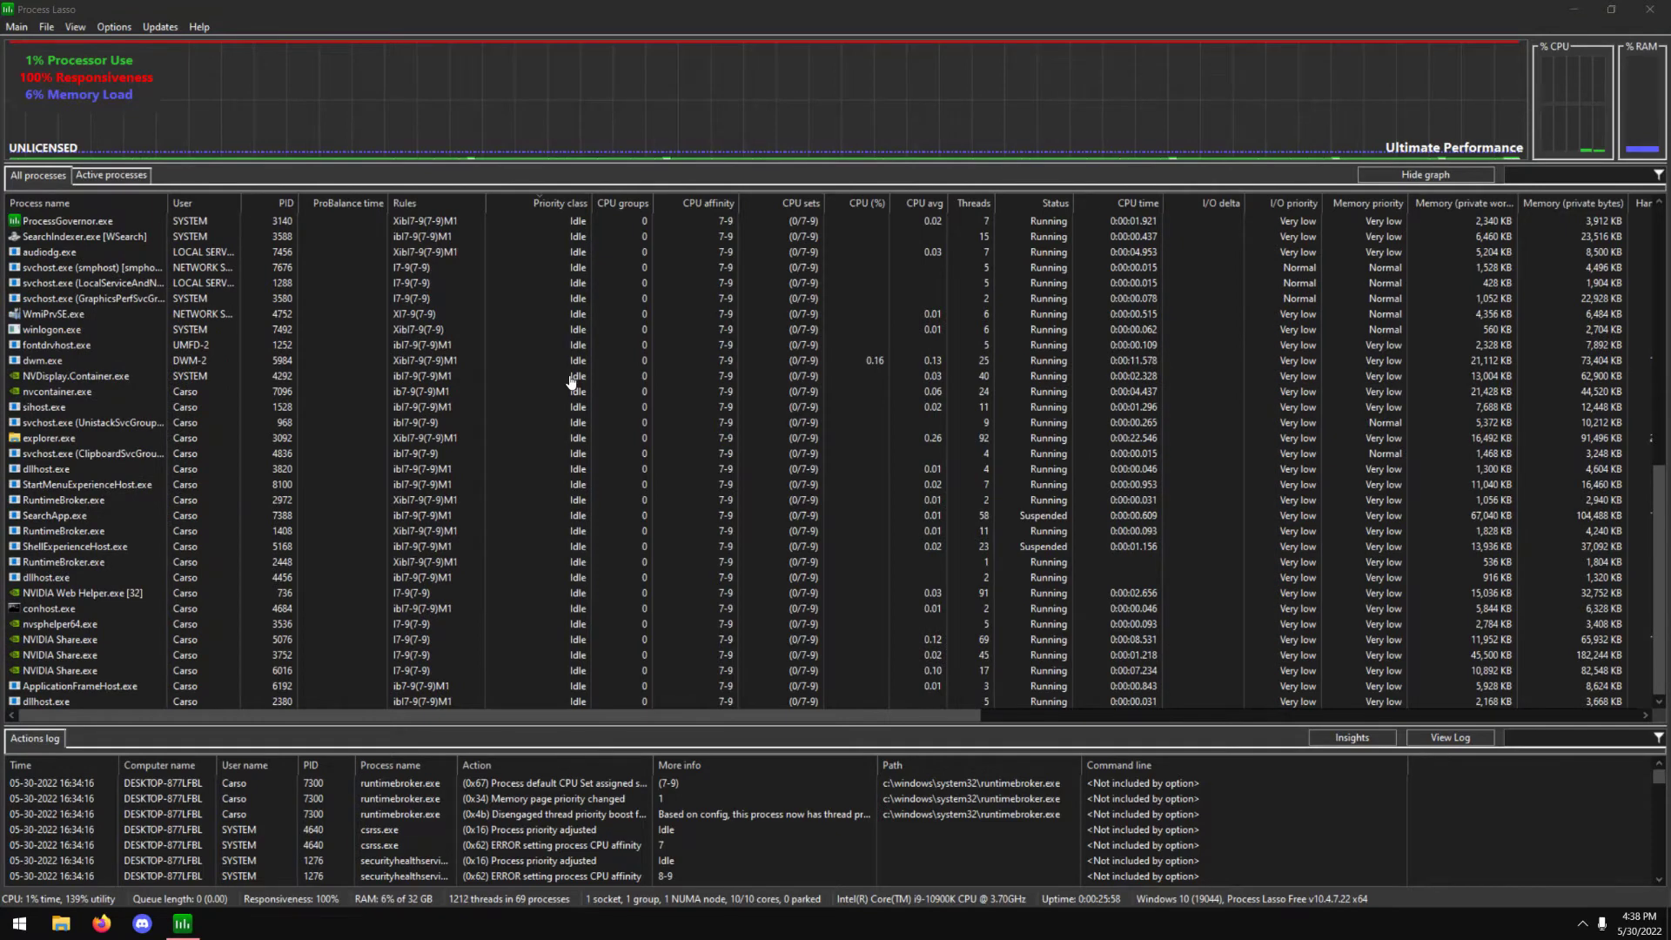
pyautogui.scroll(10, 570, 392)
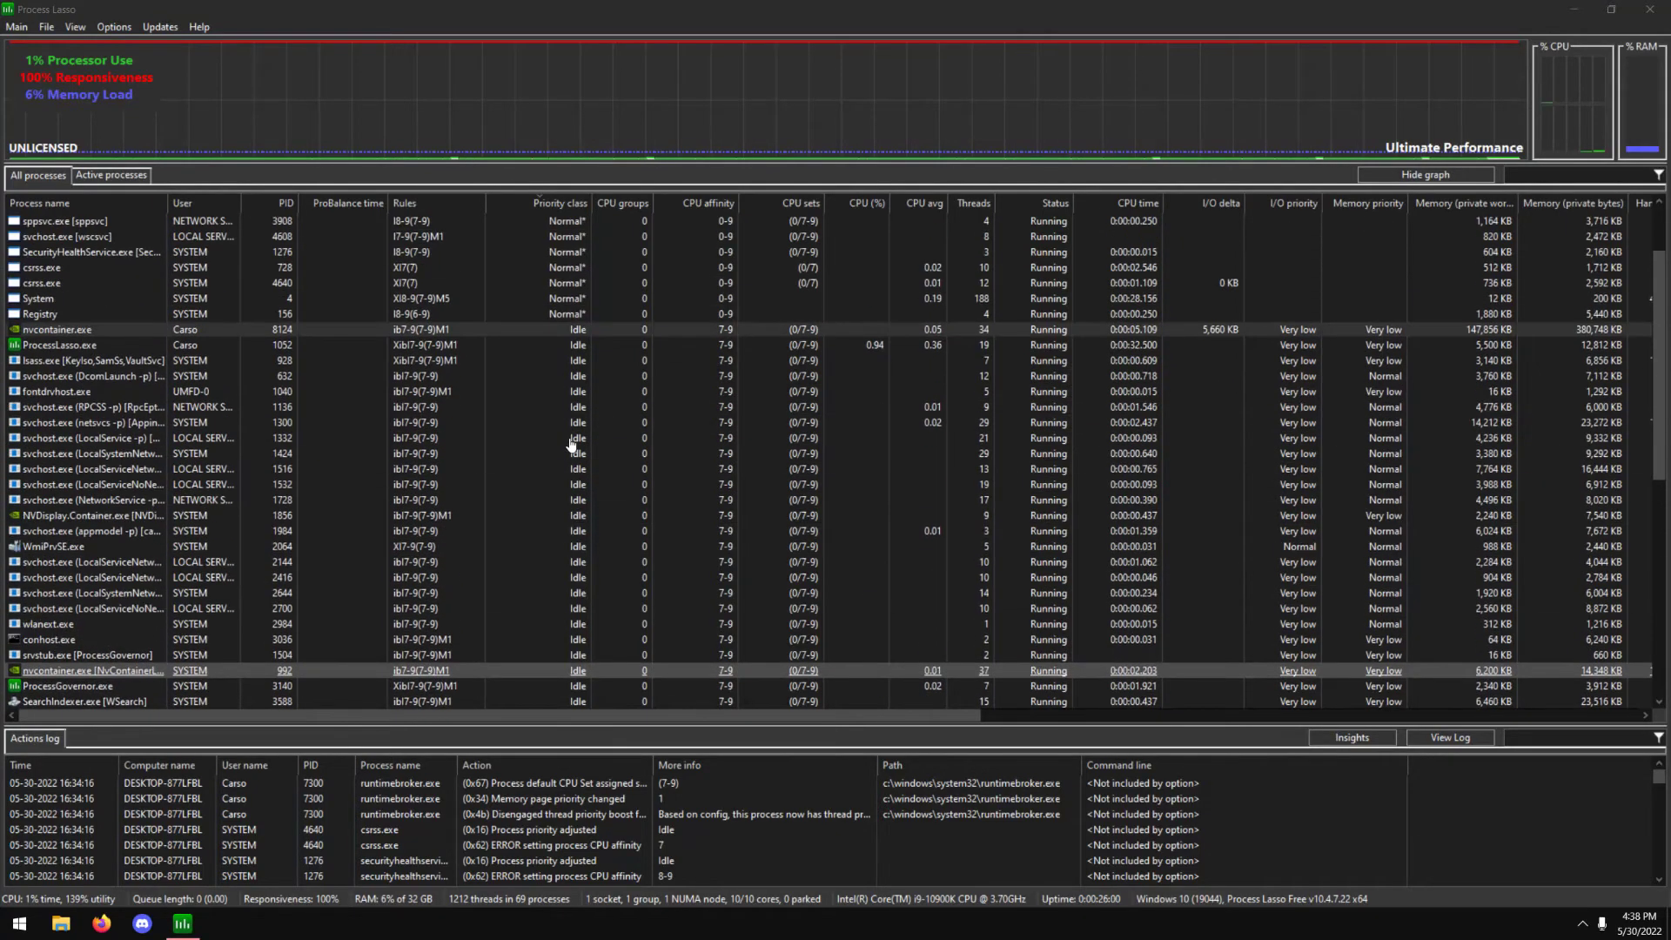
pyautogui.rightClick(566, 333)
pyautogui.moveTo(630, 352)
pyautogui.moveTo(818, 363)
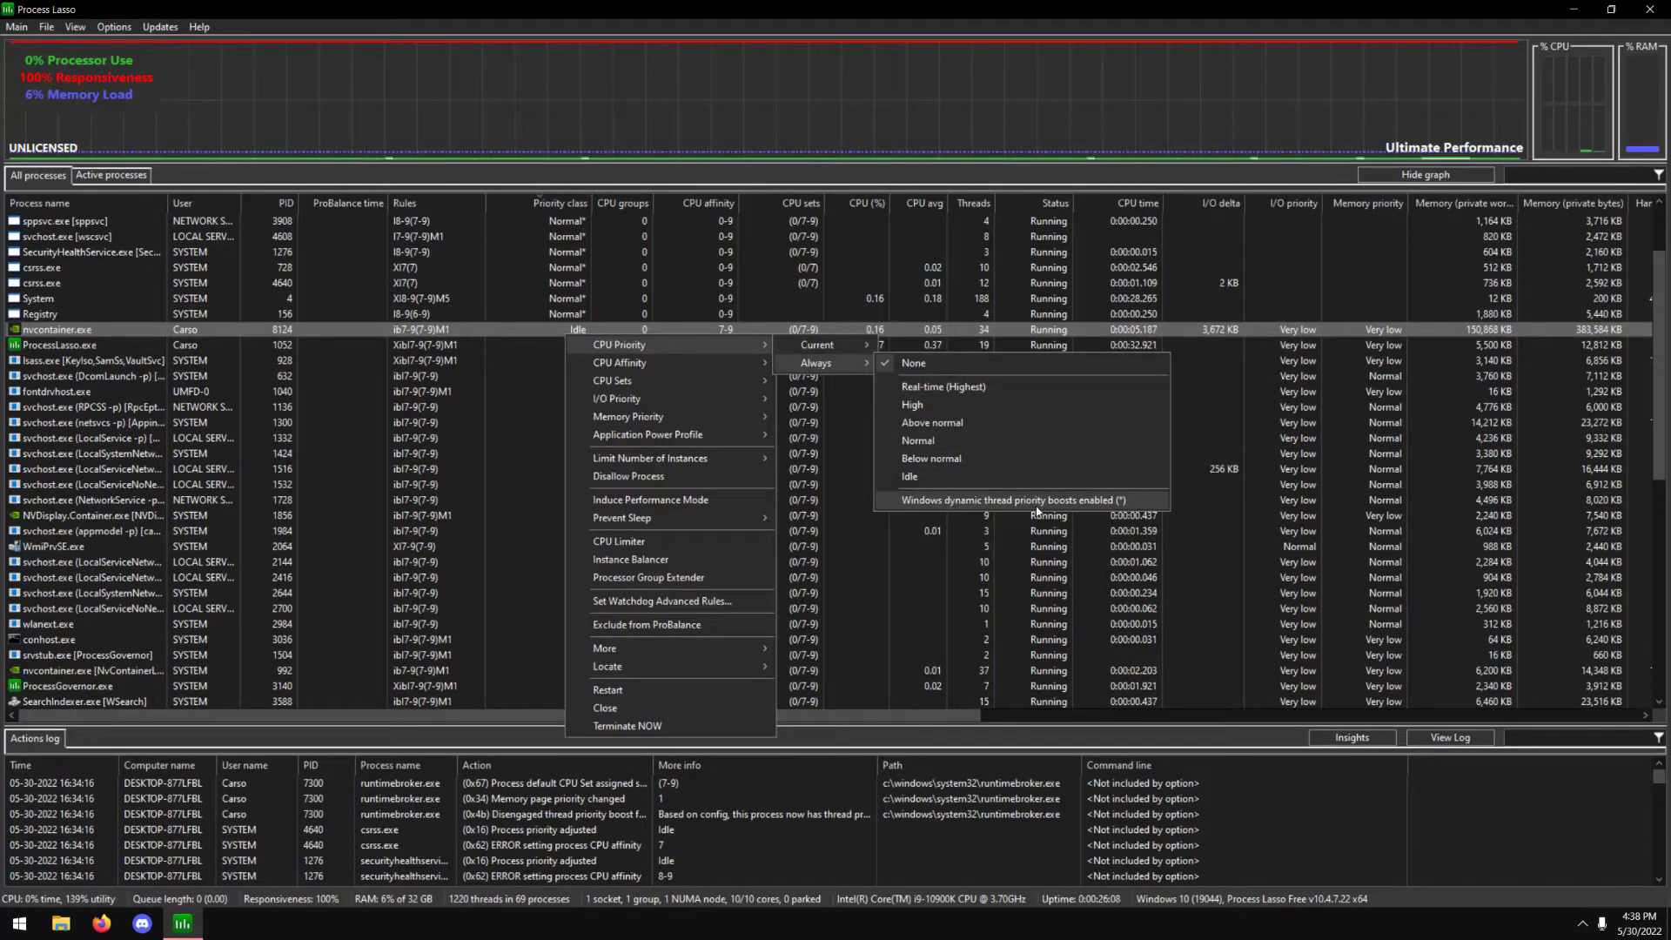
pyautogui.click(560, 339)
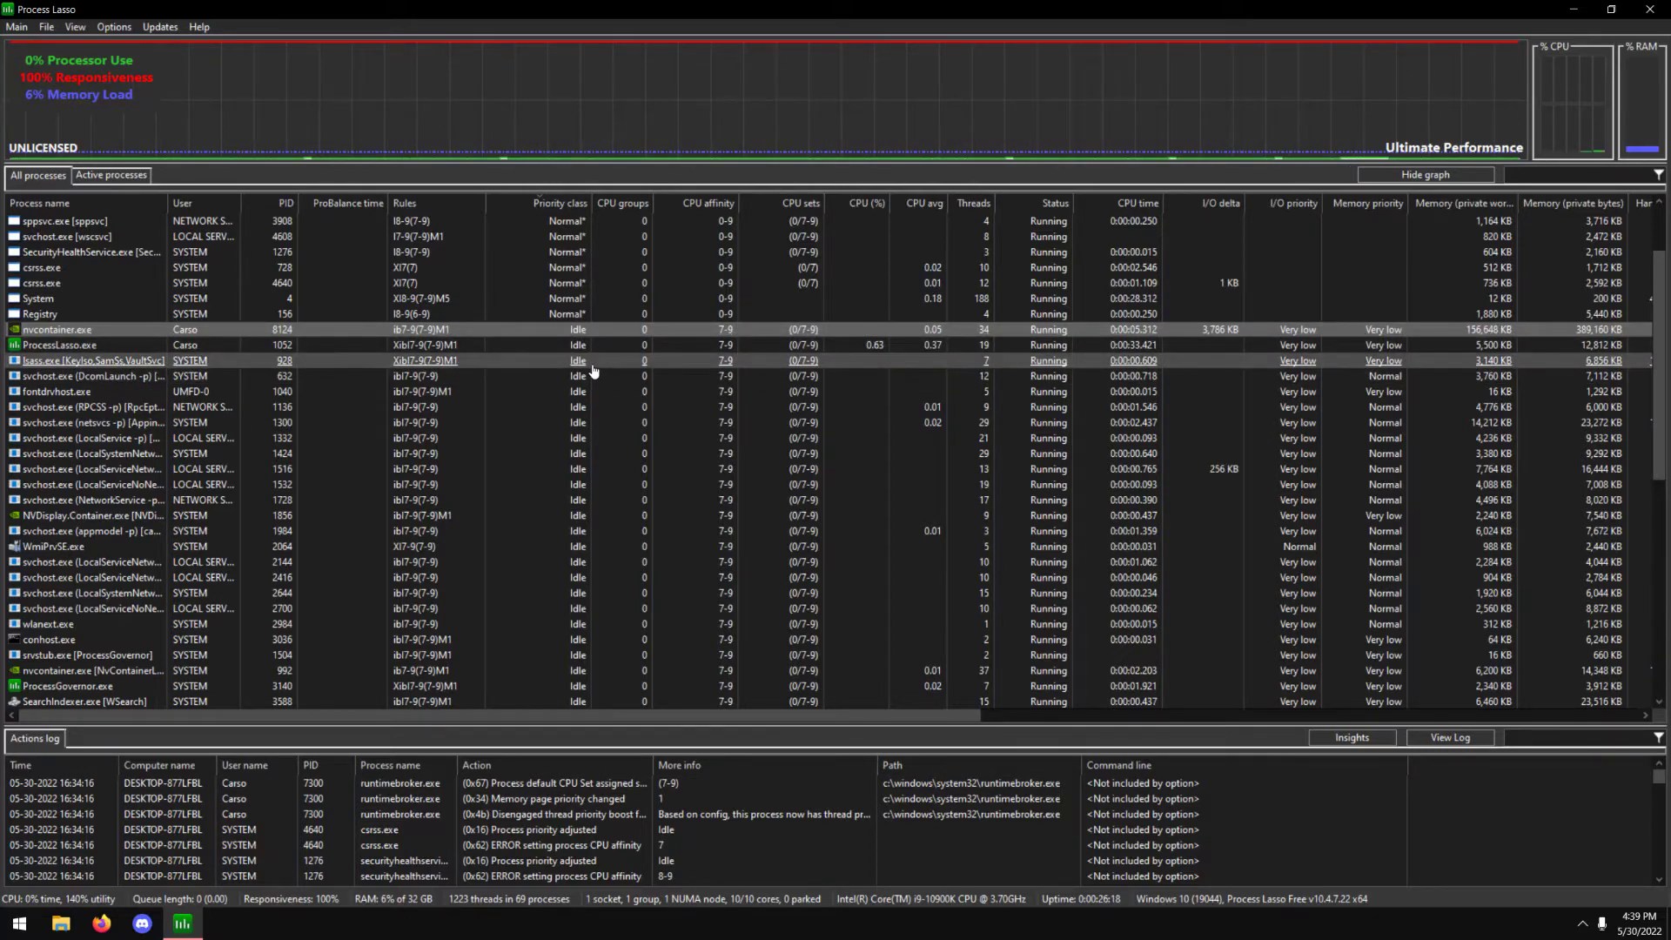
# Step: Review the priority classes across the process list and highlight the High and Normal processes from wininit.exe through Registry
pyautogui.scroll(-2, 603, 478)
pyautogui.scroll(-3, 599, 523)
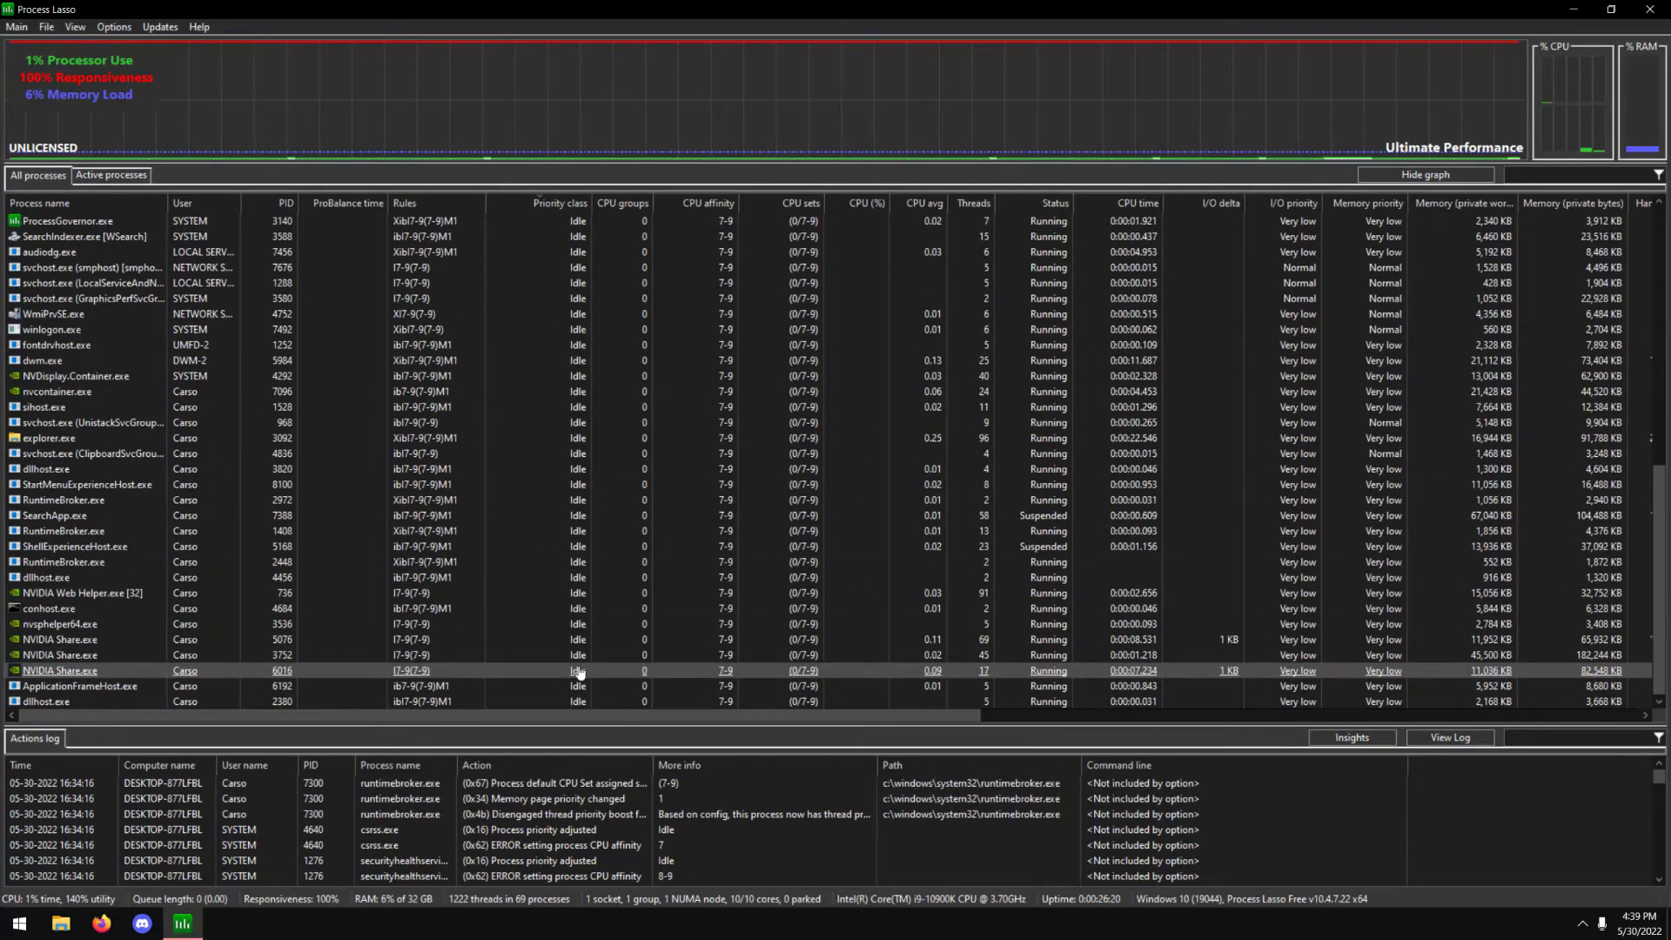
pyautogui.scroll(7, 590, 627)
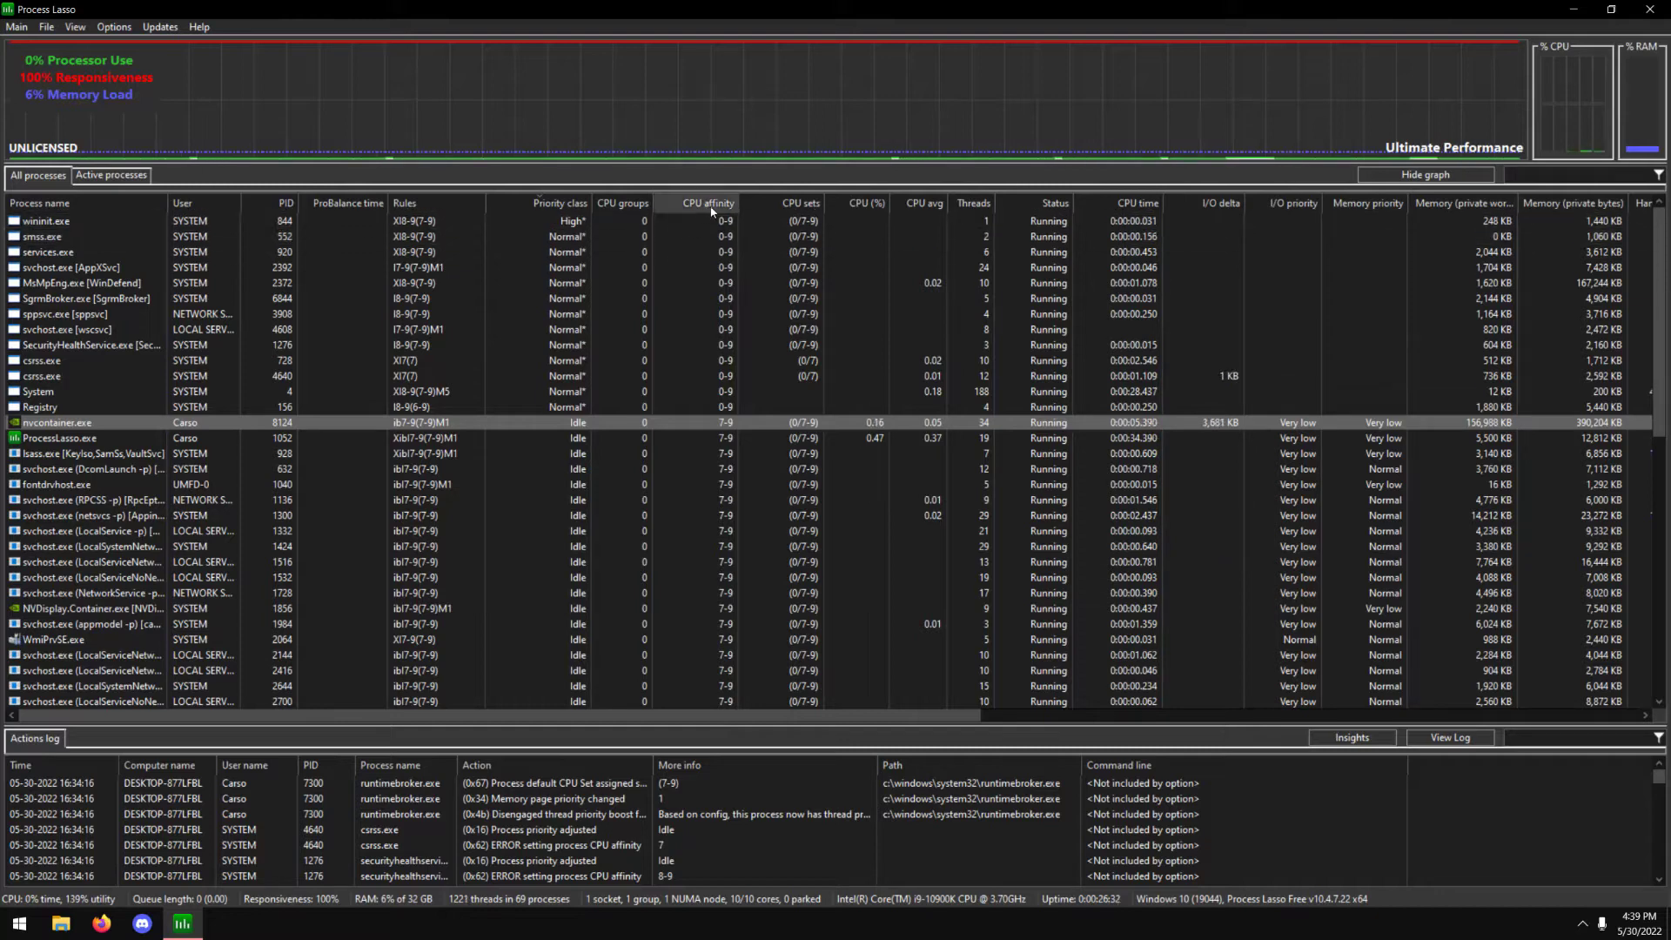
pyautogui.click(558, 224)
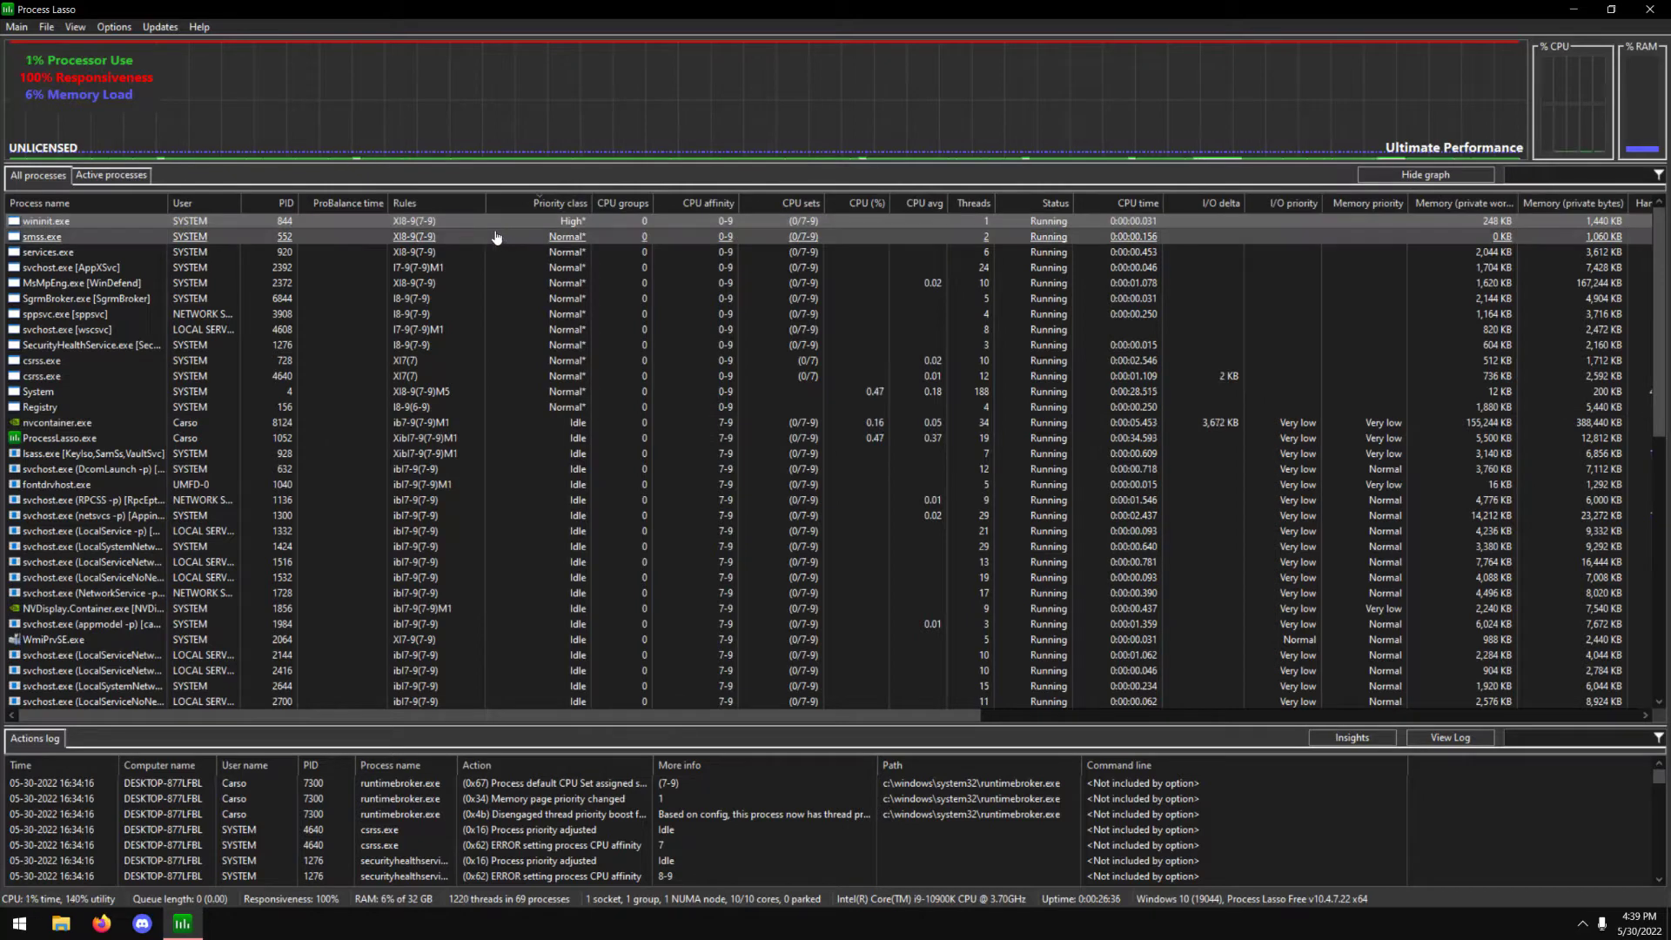
pyautogui.keyDown('shift'); pyautogui.click(570, 406); pyautogui.keyUp('shift')
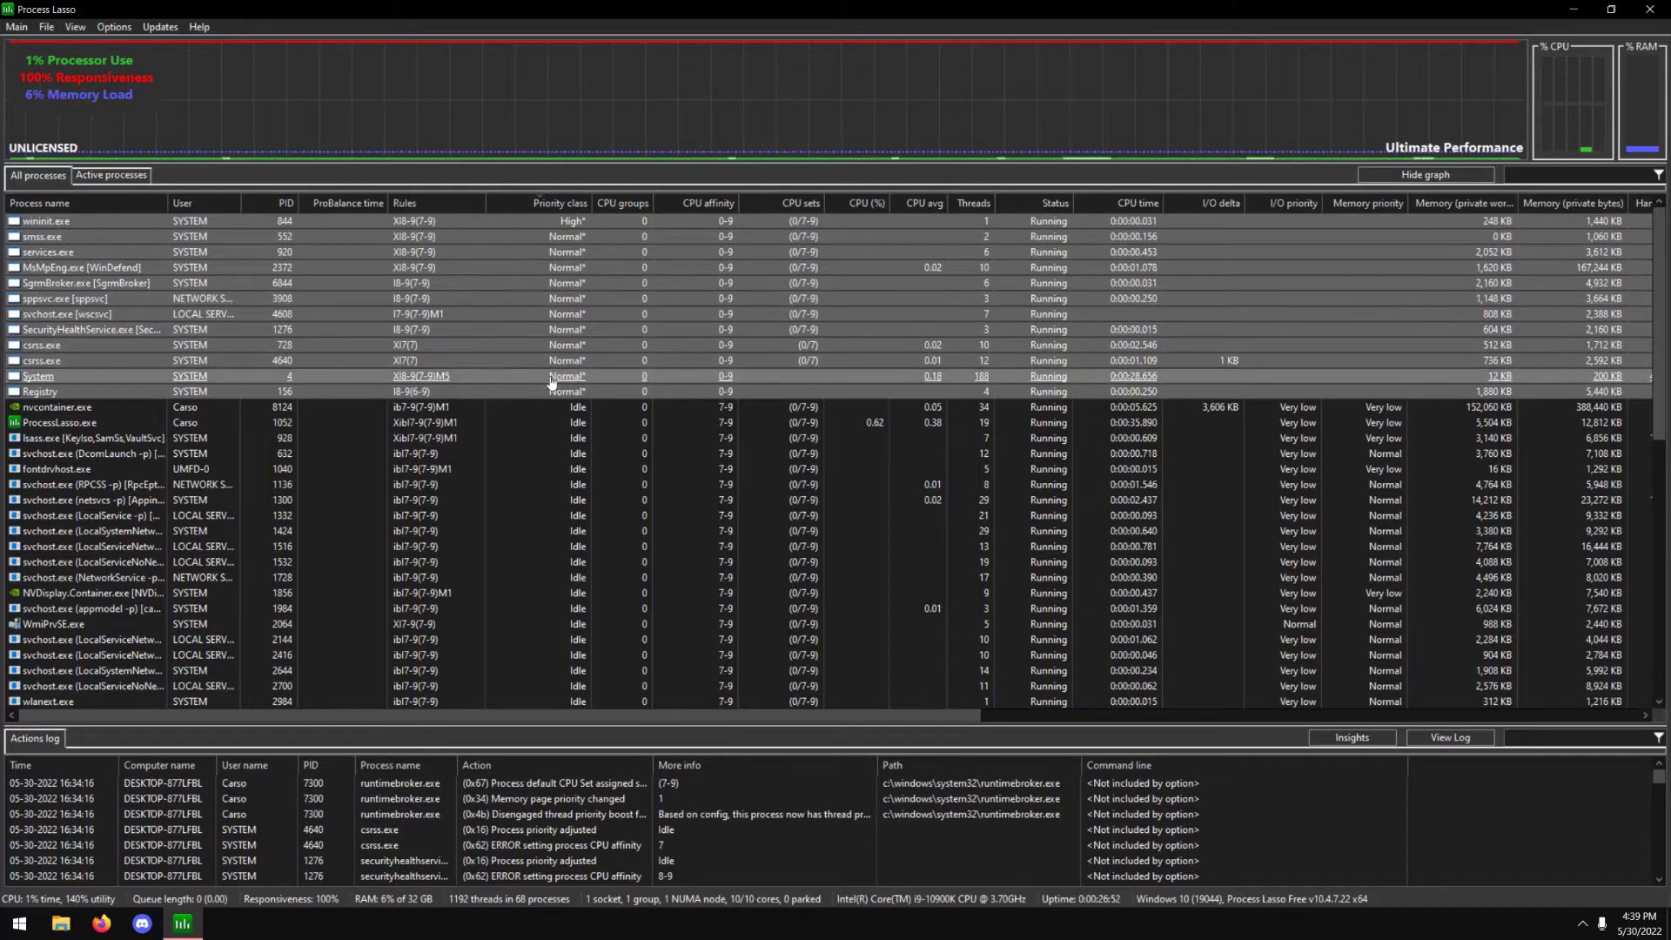
pyautogui.click(523, 257)
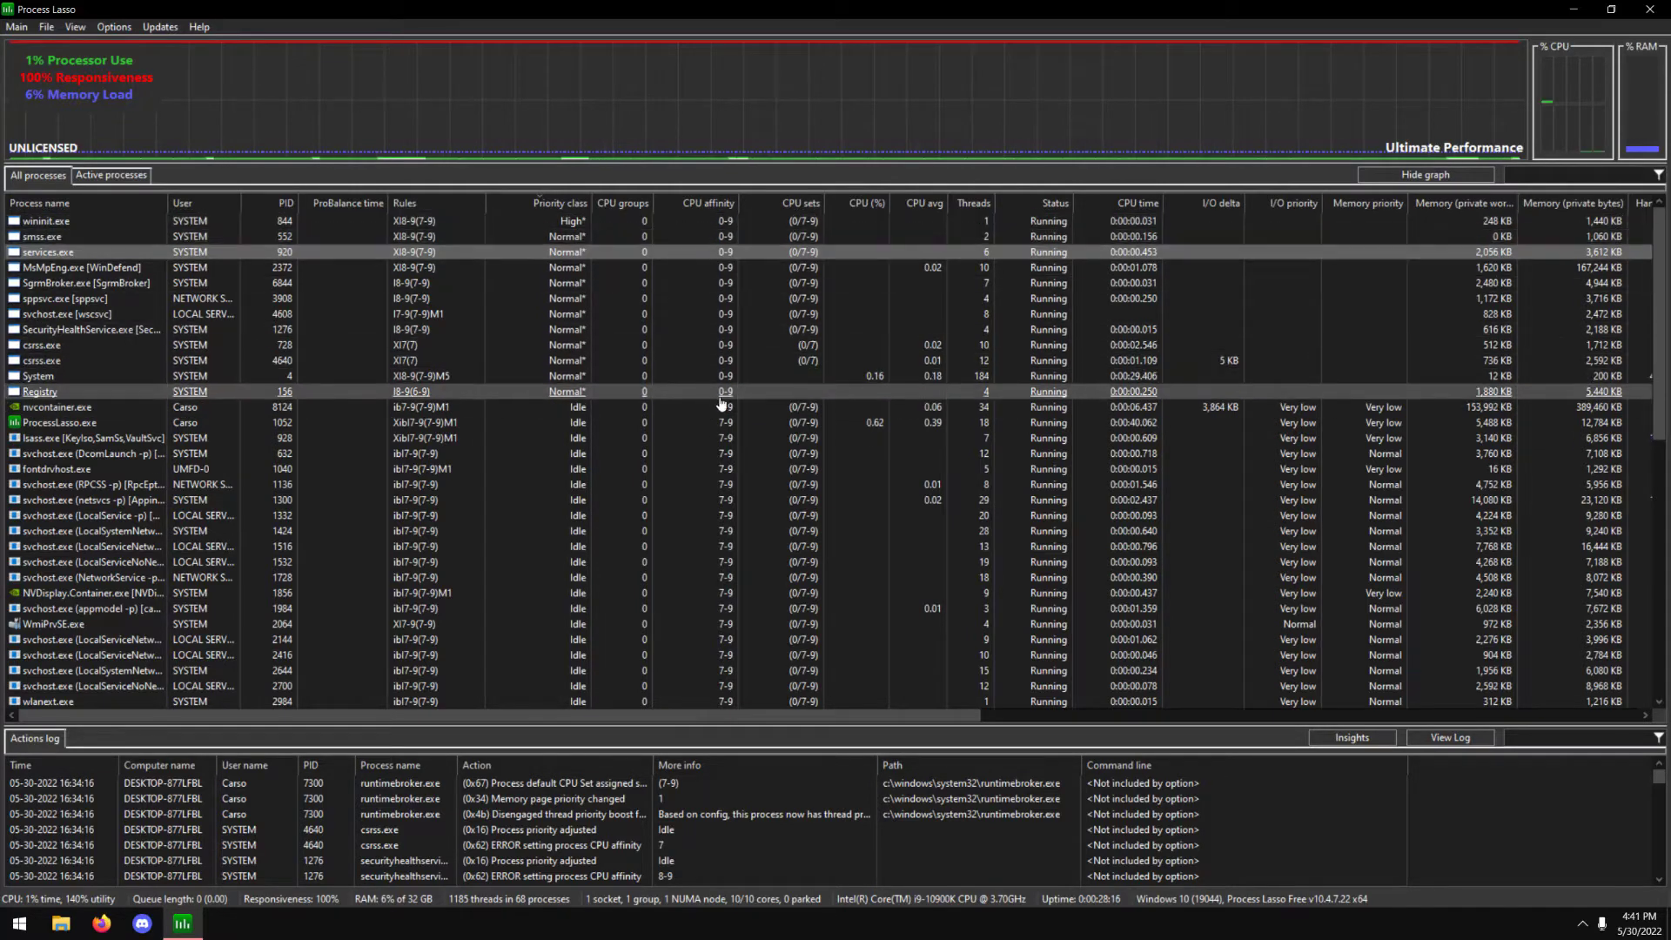
# Step: Examine which cores are assigned in the permanent CPU affinity options of wininit.exe
pyautogui.rightClick(706, 229)
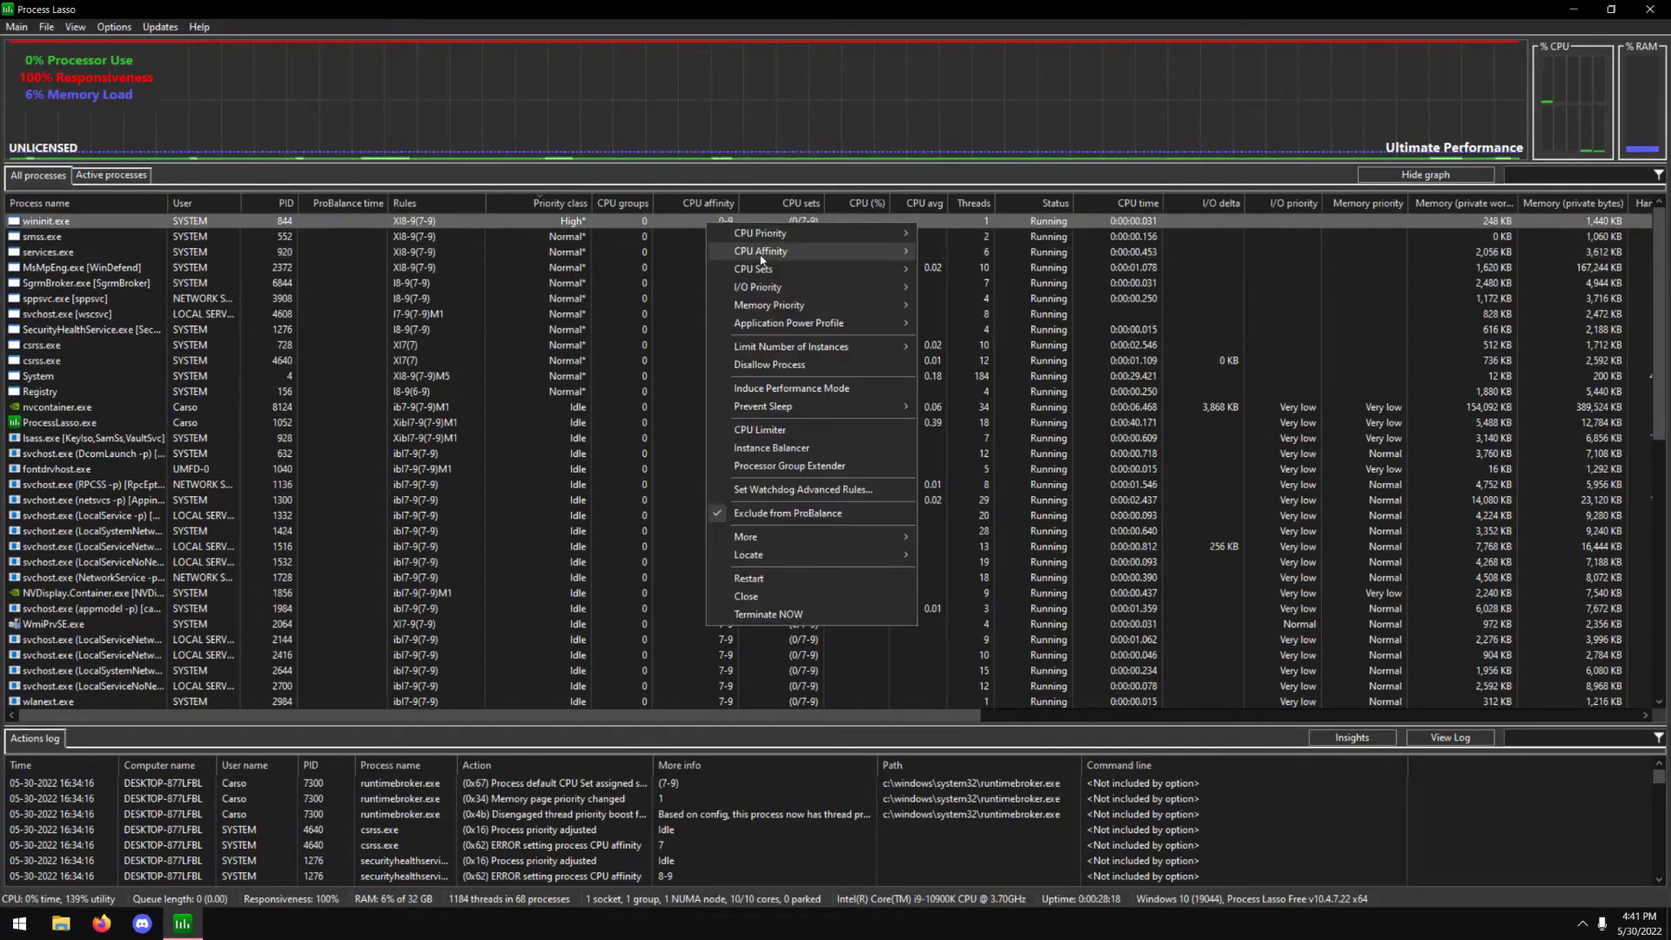
pyautogui.moveTo(870, 250)
pyautogui.moveTo(966, 270)
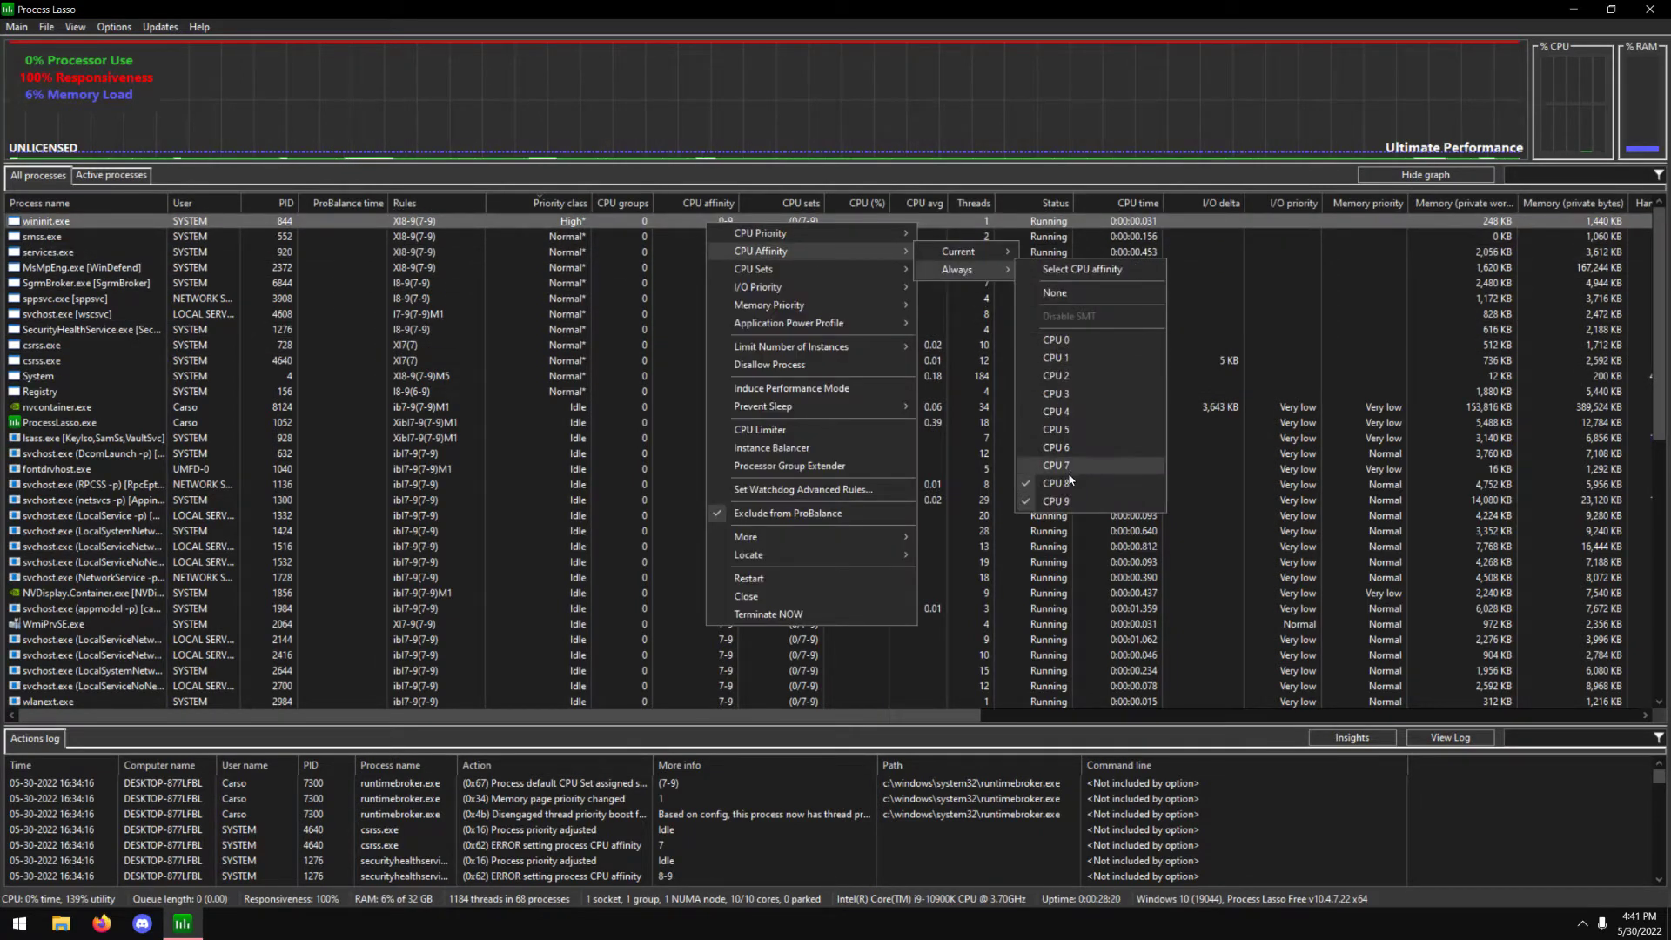
pyautogui.click(965, 400)
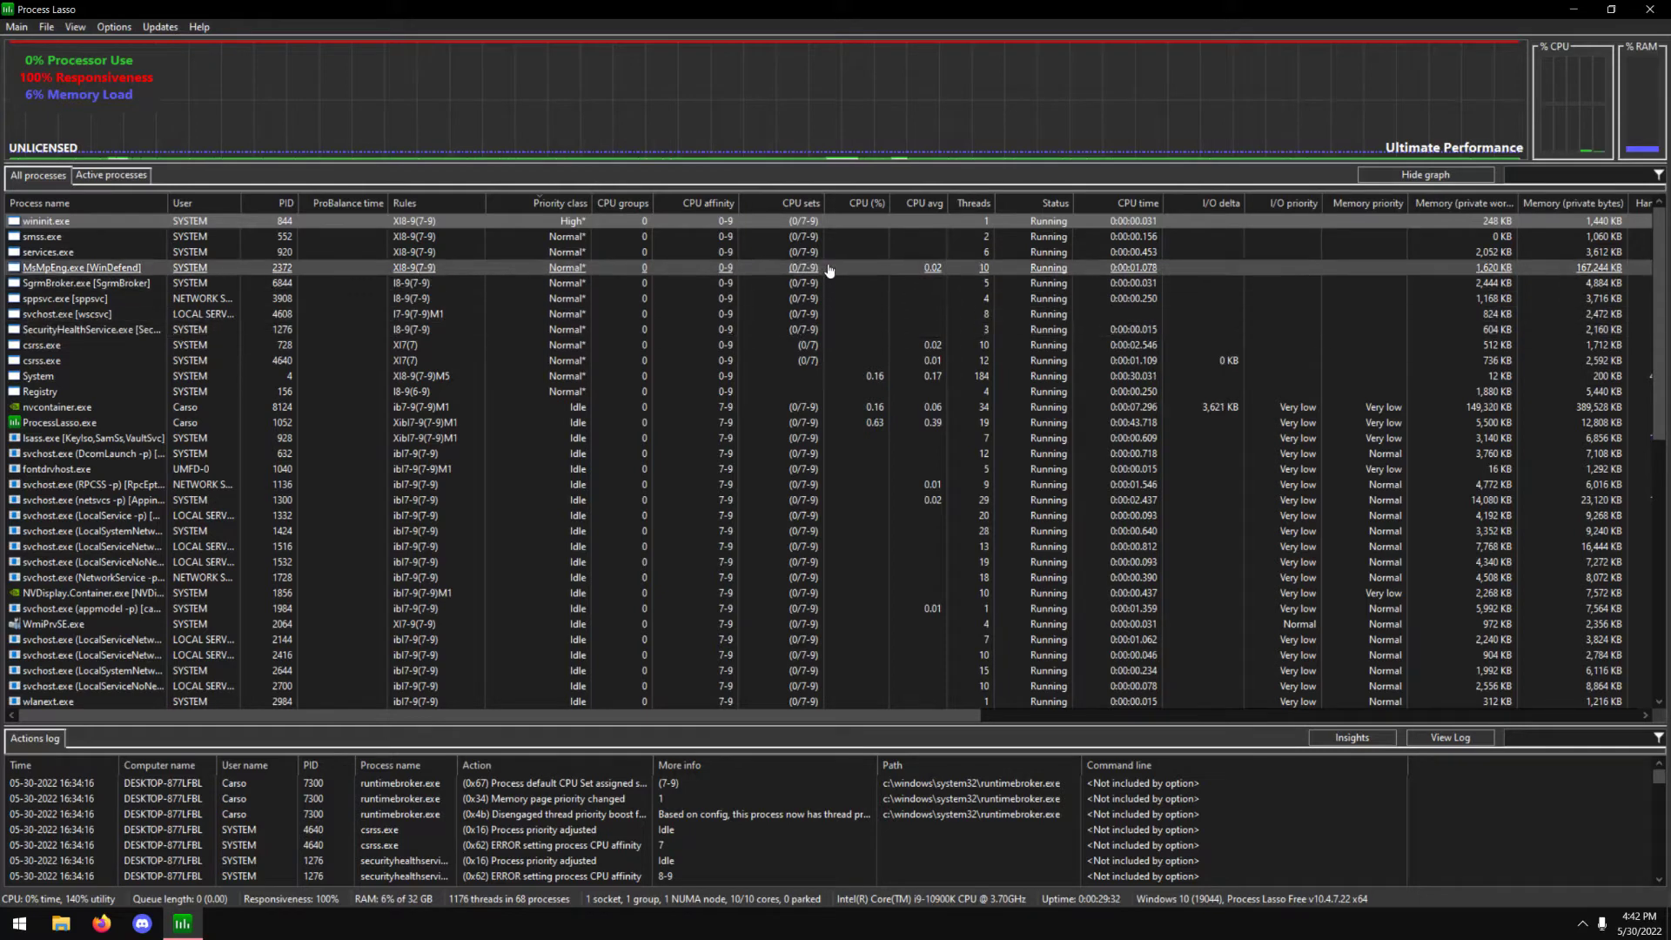
# Step: Open the CPU set assignment for nvcontainer.exe to examine its selected cores, and close it without changes
pyautogui.rightClick(798, 410)
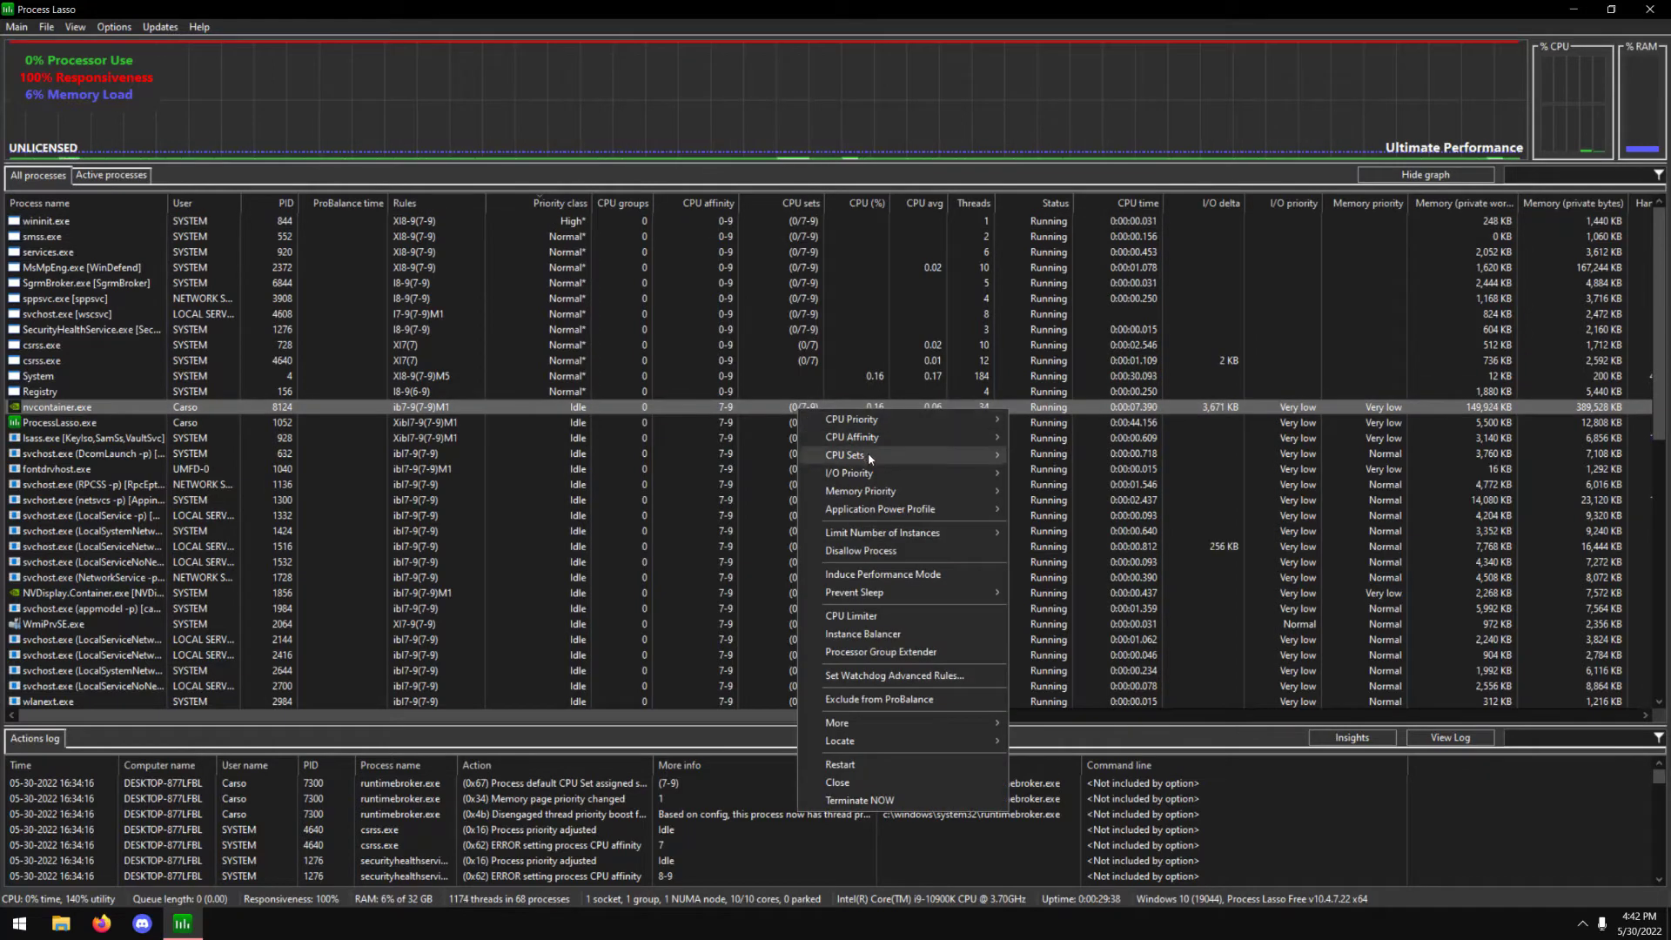
pyautogui.moveTo(957, 455)
pyautogui.click(1044, 455)
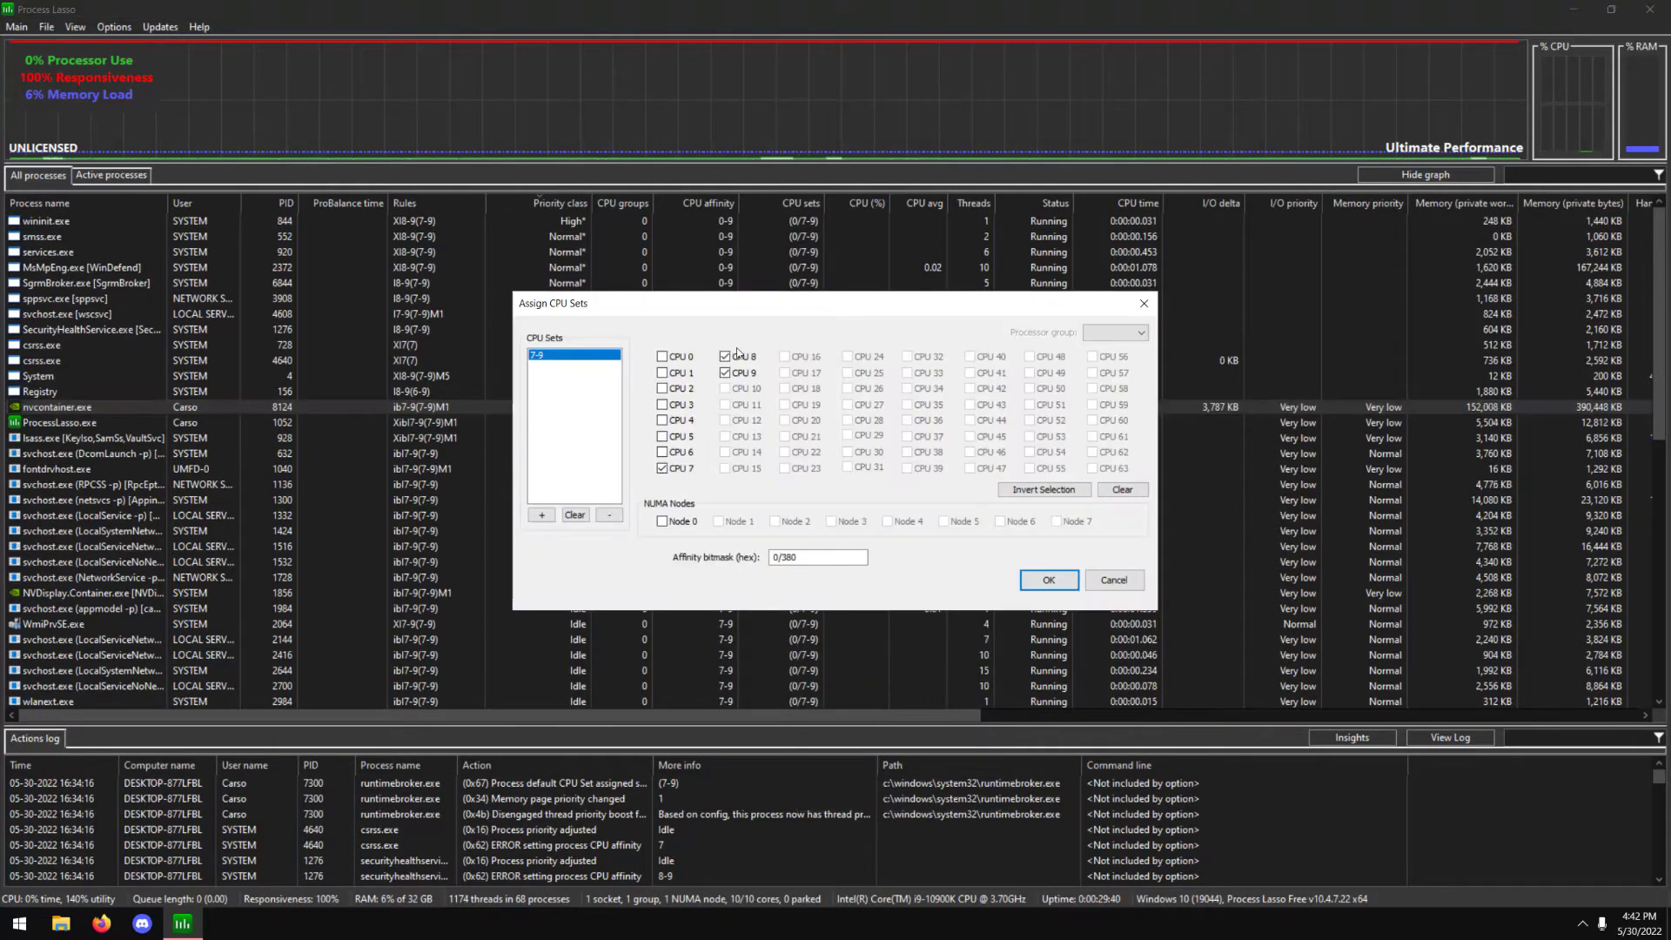
pyautogui.moveTo(781, 308); pyautogui.dragTo(1178, 284)
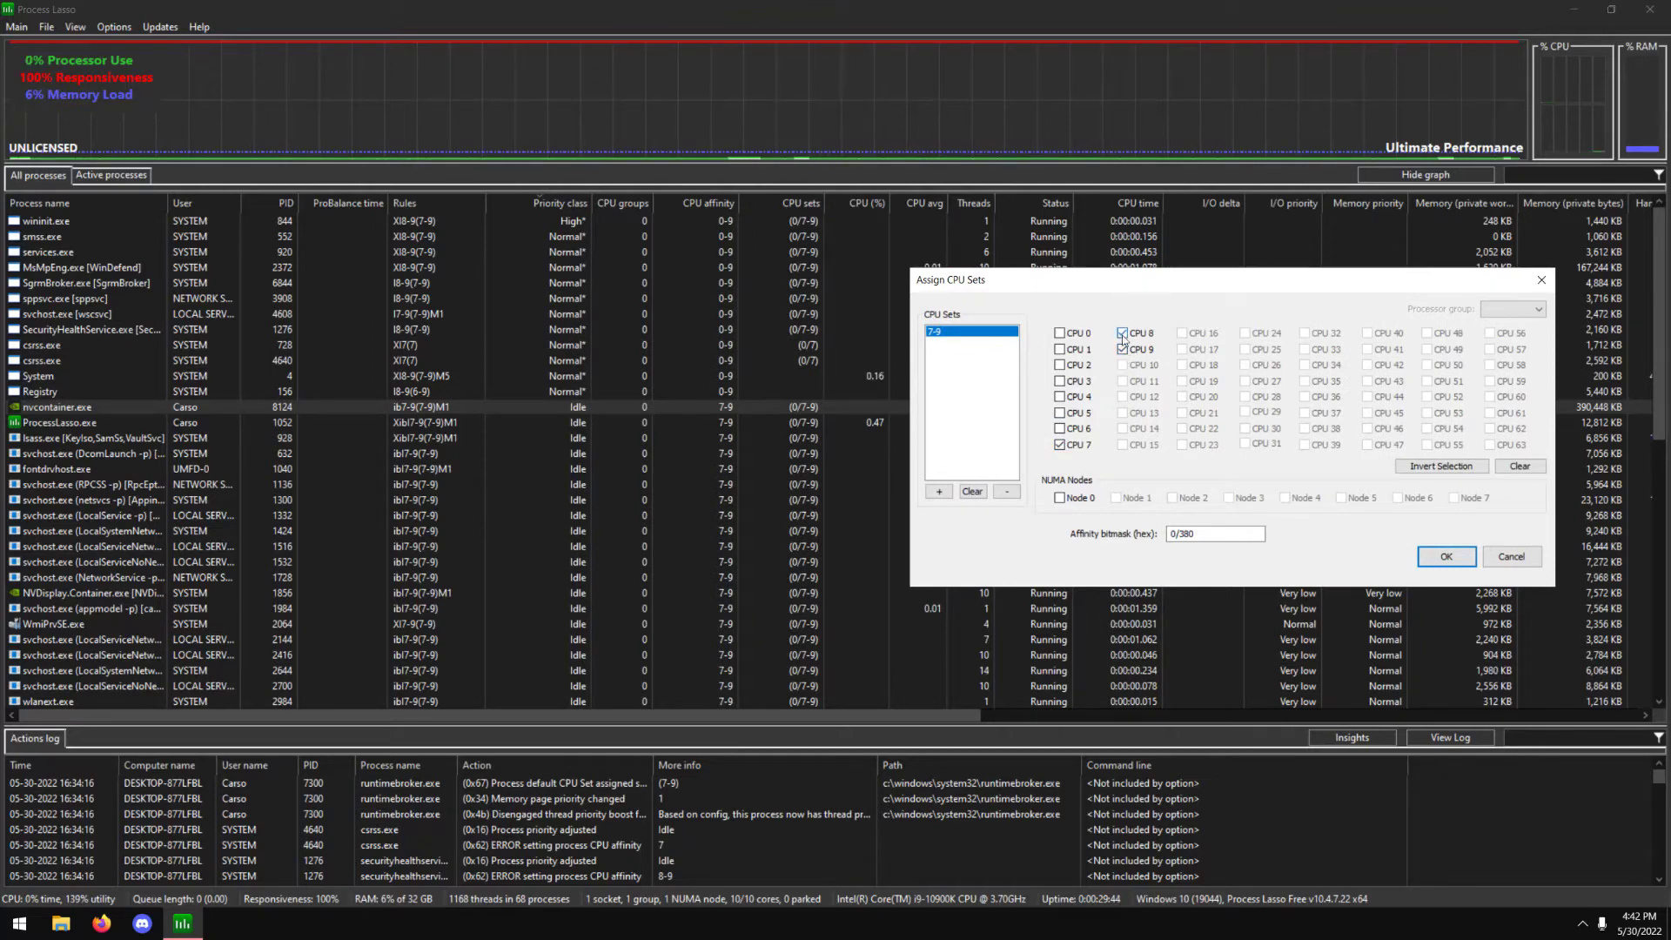
pyautogui.click(1541, 279)
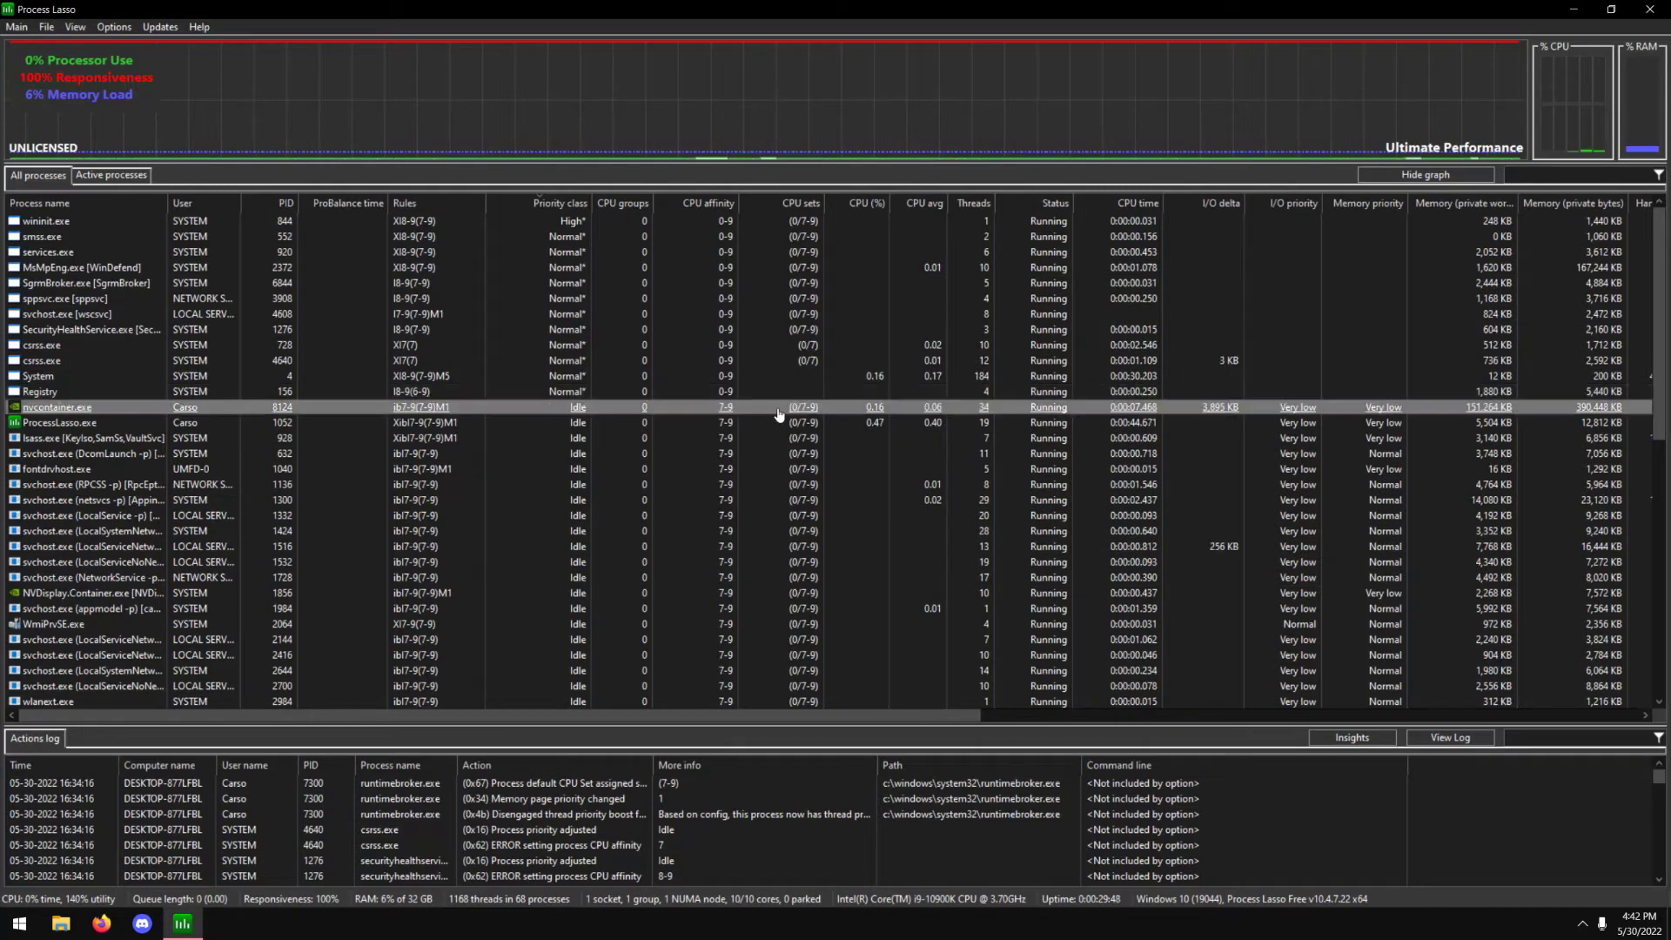
# Step: Open the permanent CPU affinity core selection for wininit.exe and close it without changes
pyautogui.rightClick(798, 227)
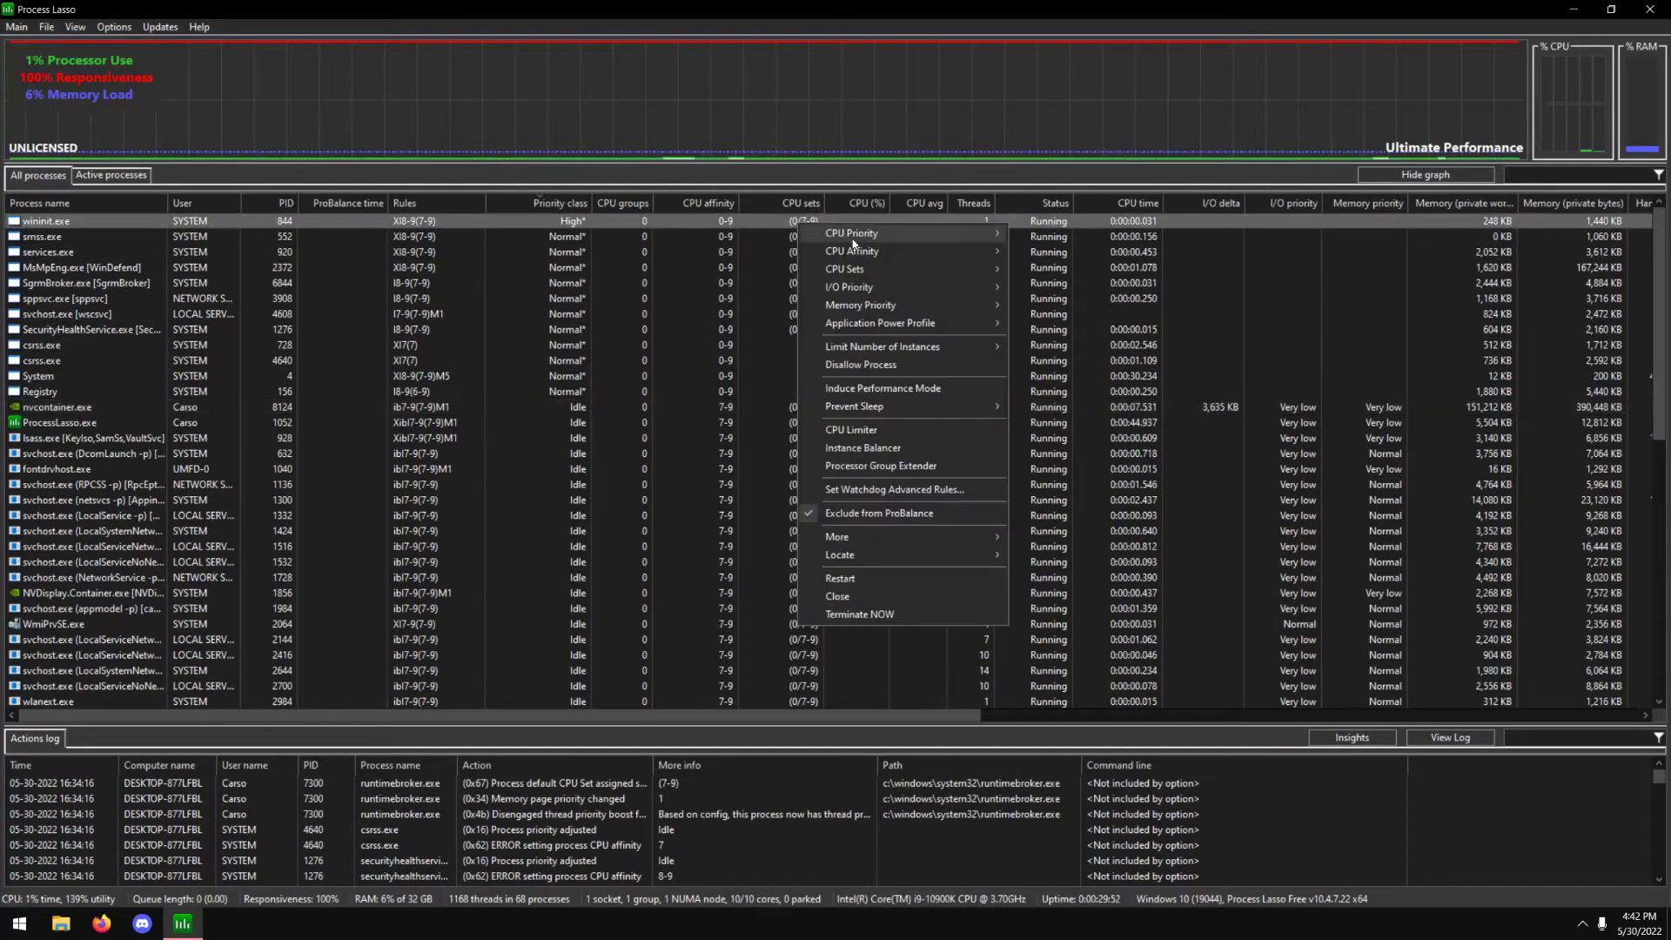
pyautogui.moveTo(862, 250)
pyautogui.moveTo(1045, 270)
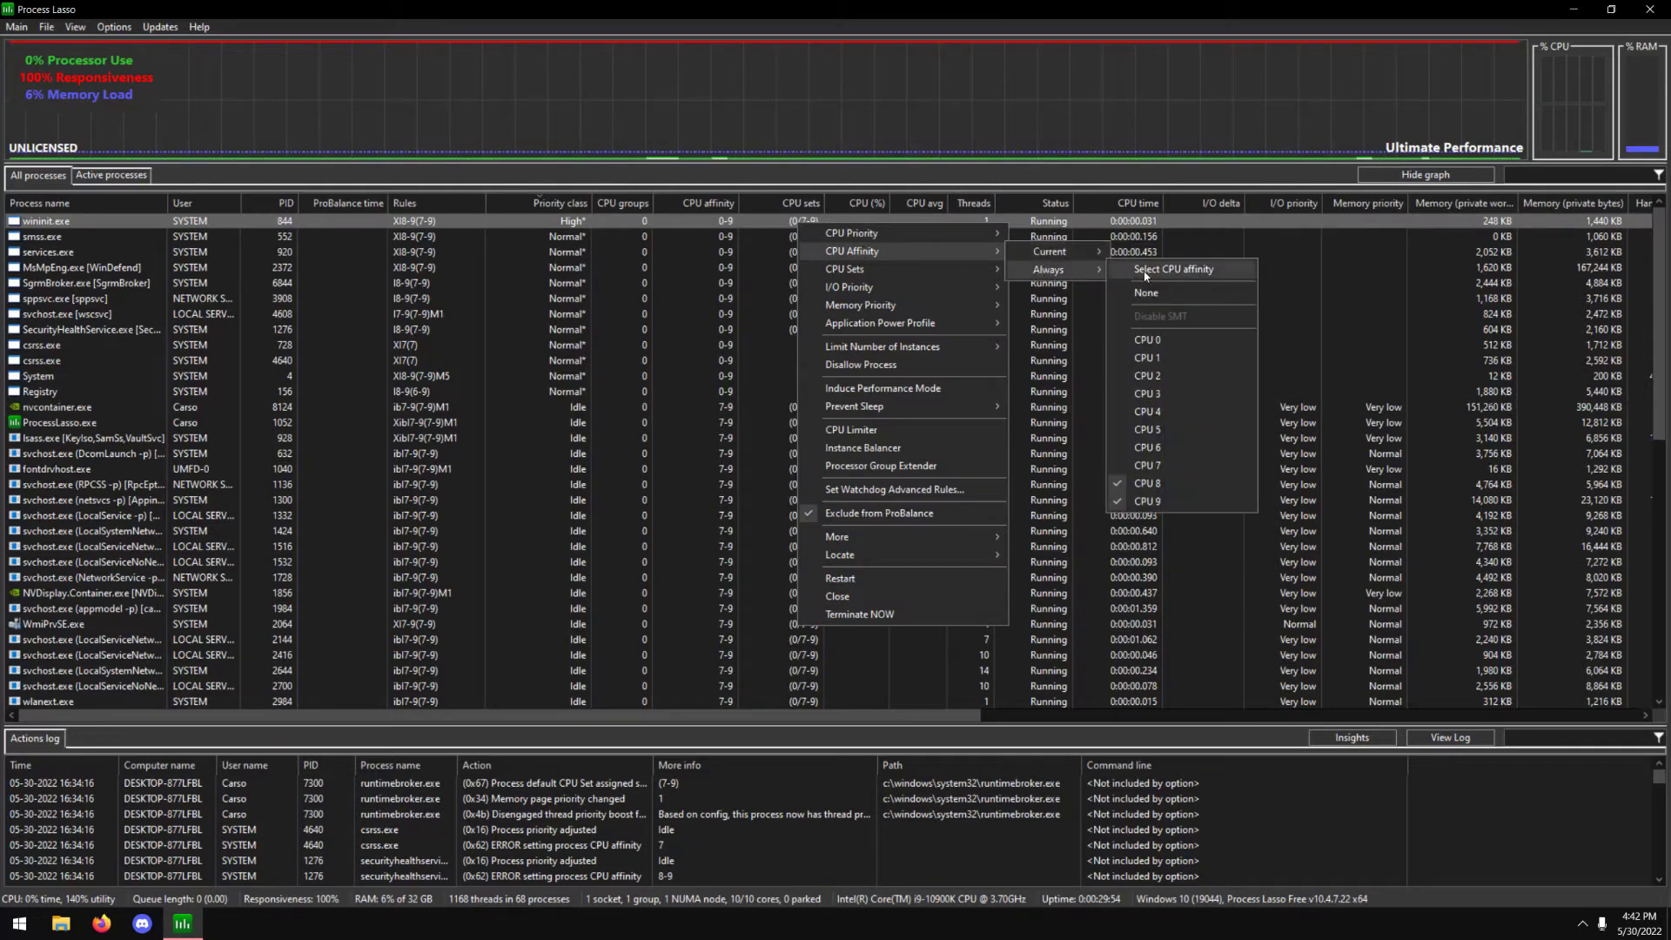
pyautogui.click(1170, 269)
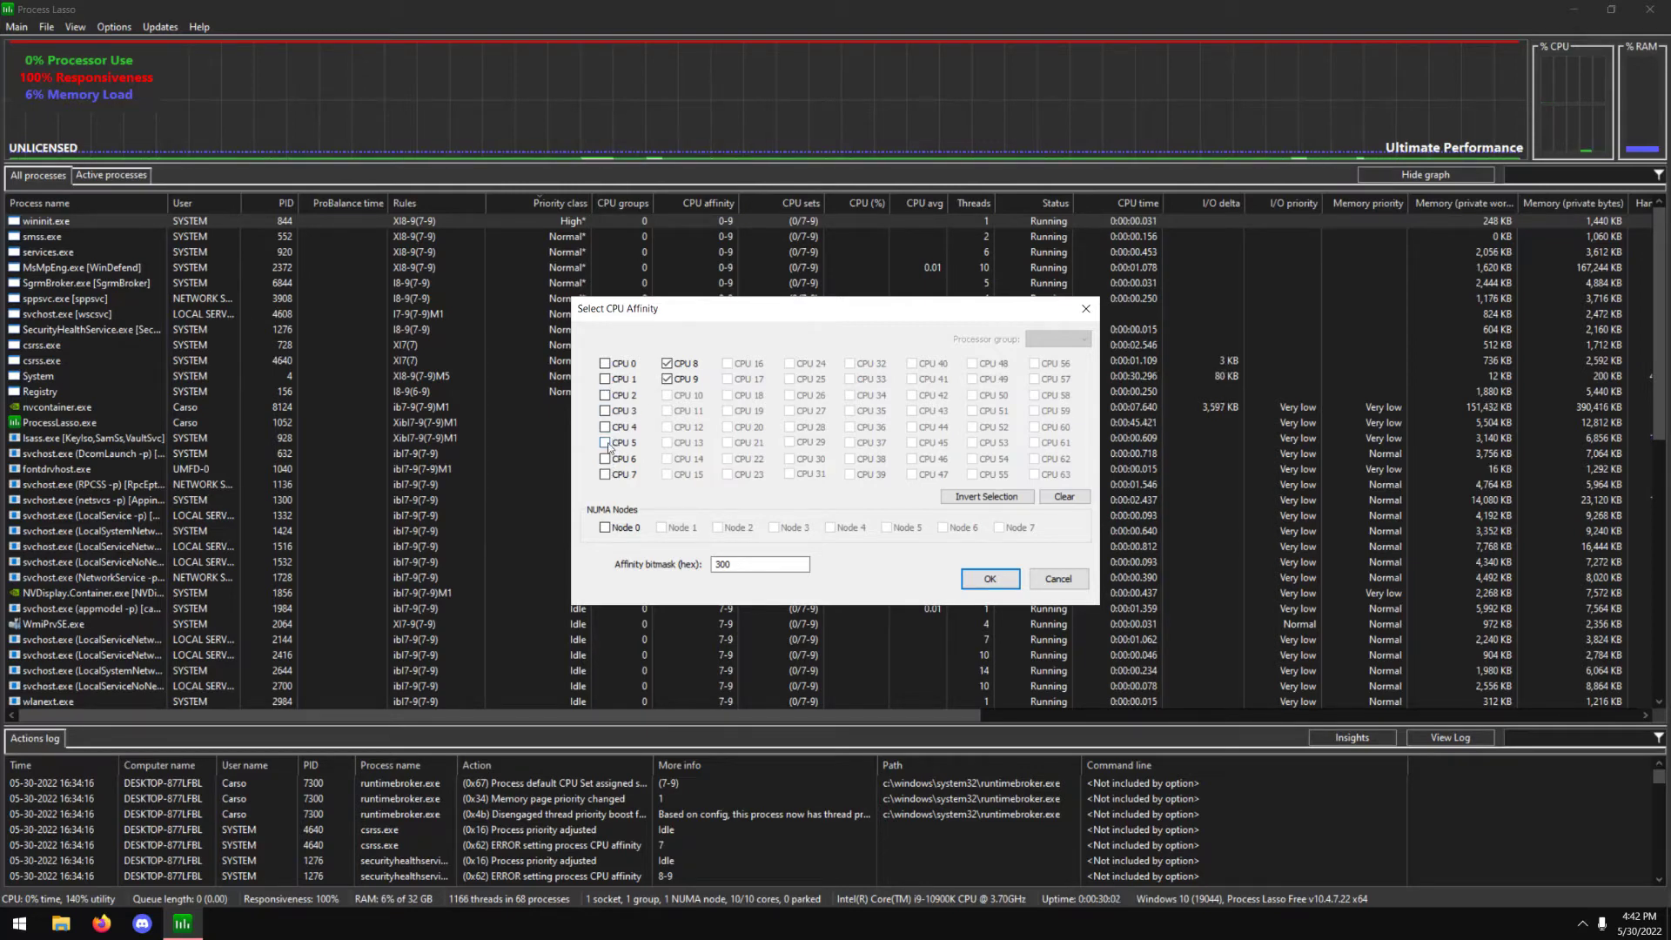
pyautogui.click(1085, 308)
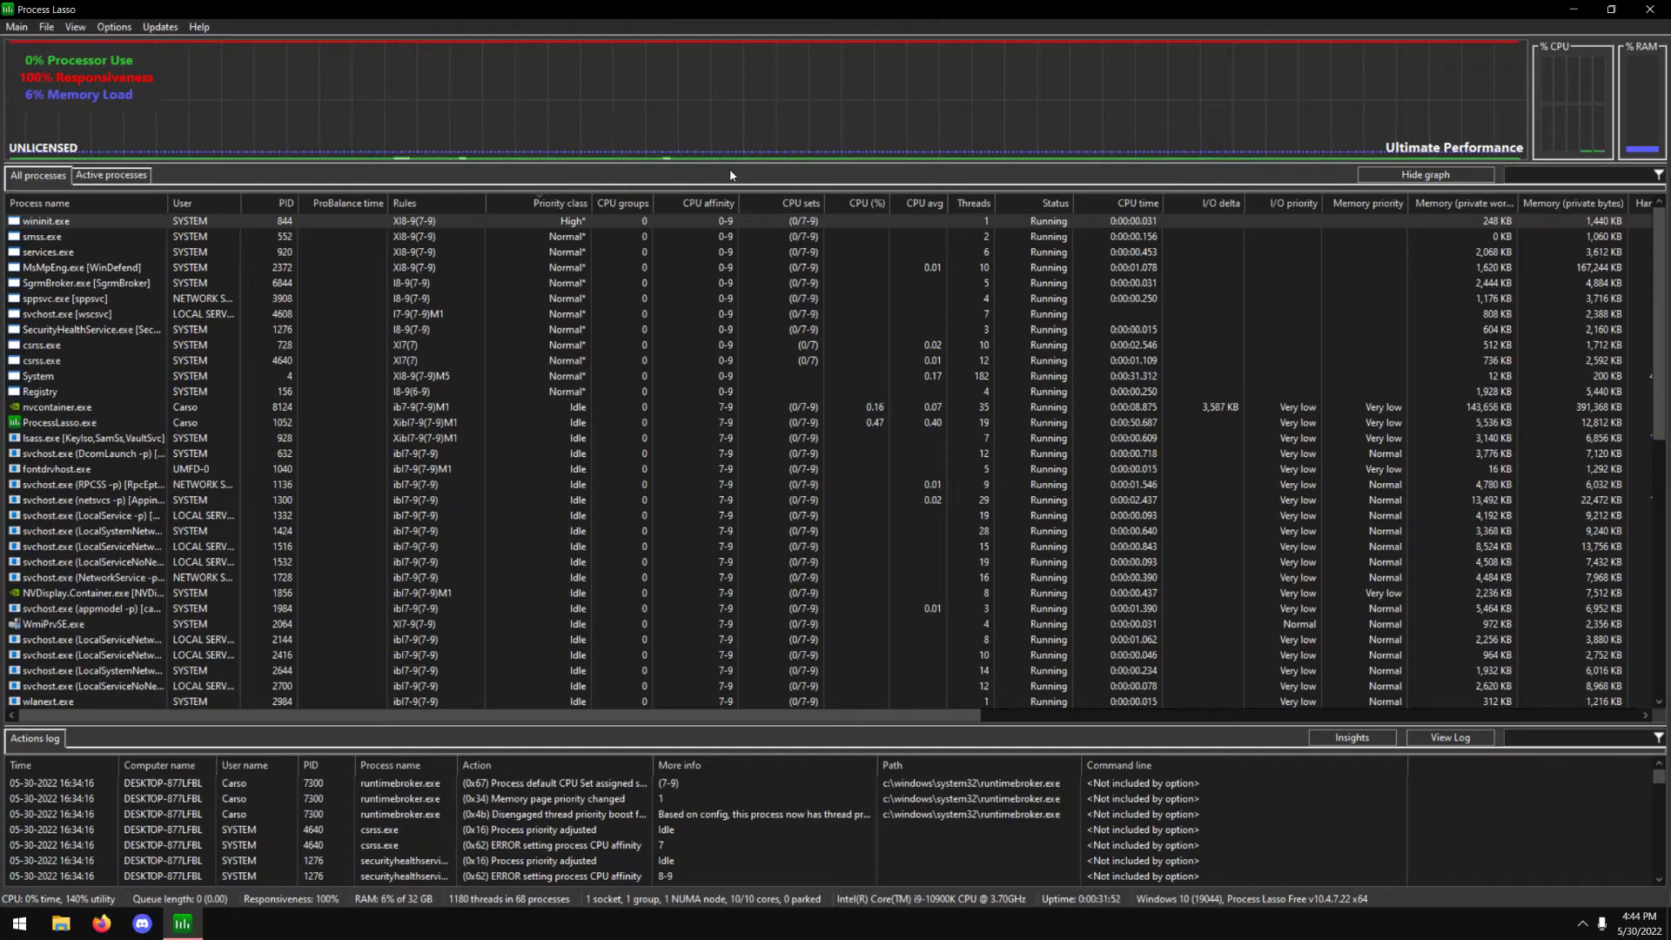
# Step: Compare the current and permanent CPU priority options of wininit.exe
pyautogui.rightClick(557, 231)
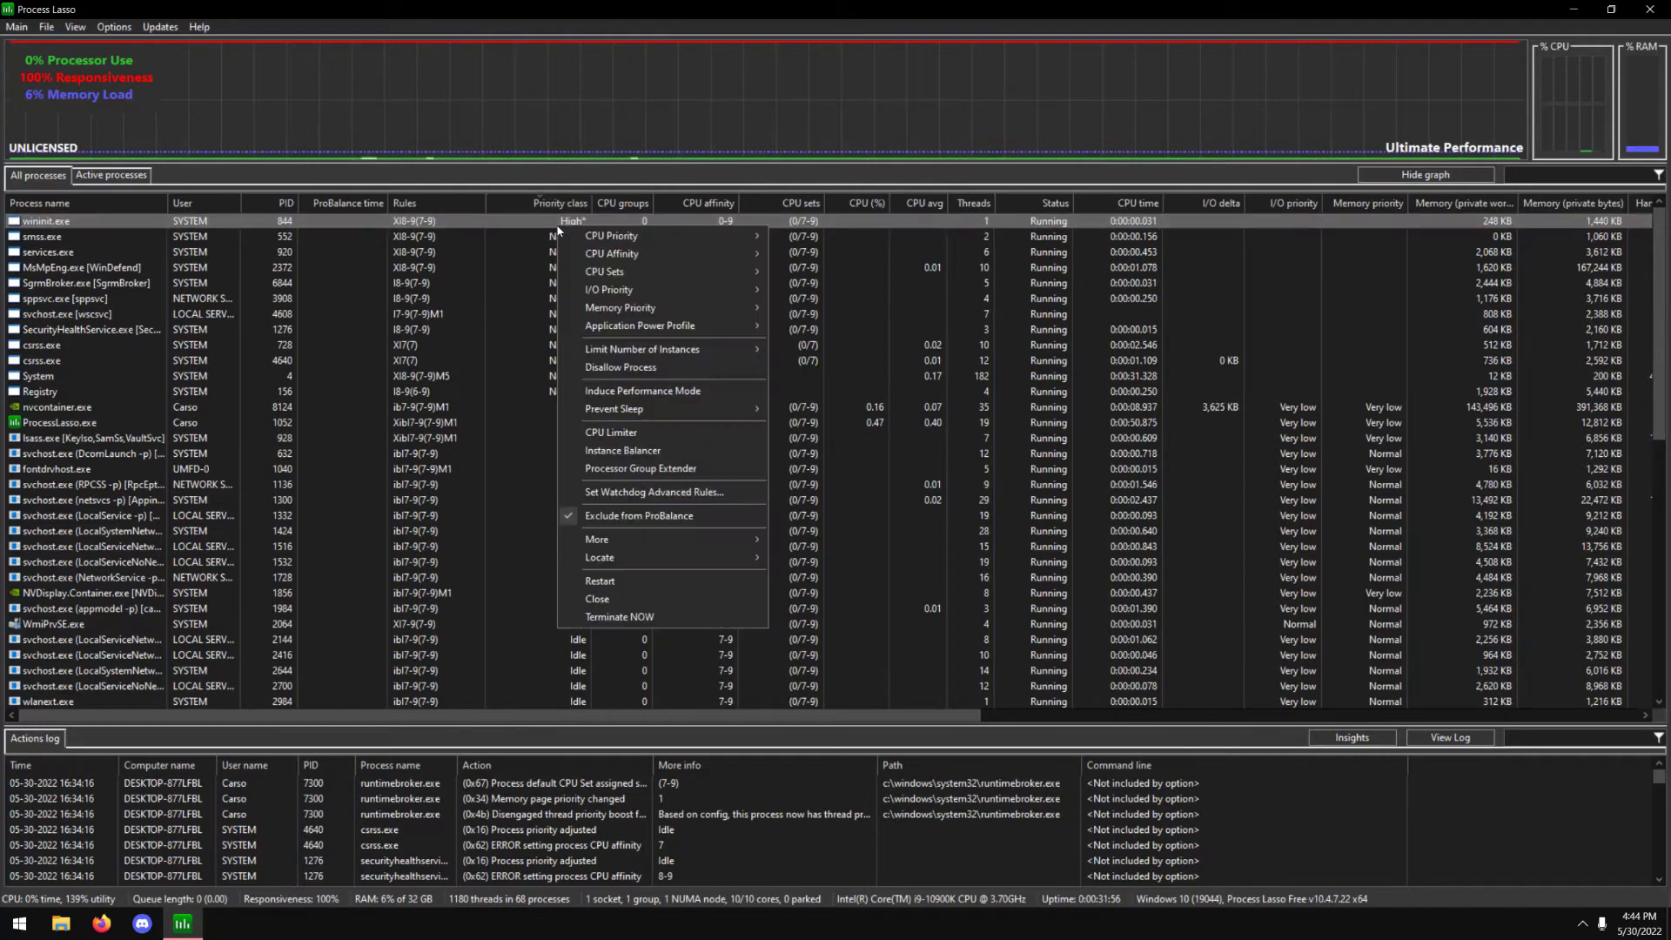
pyautogui.moveTo(621, 241)
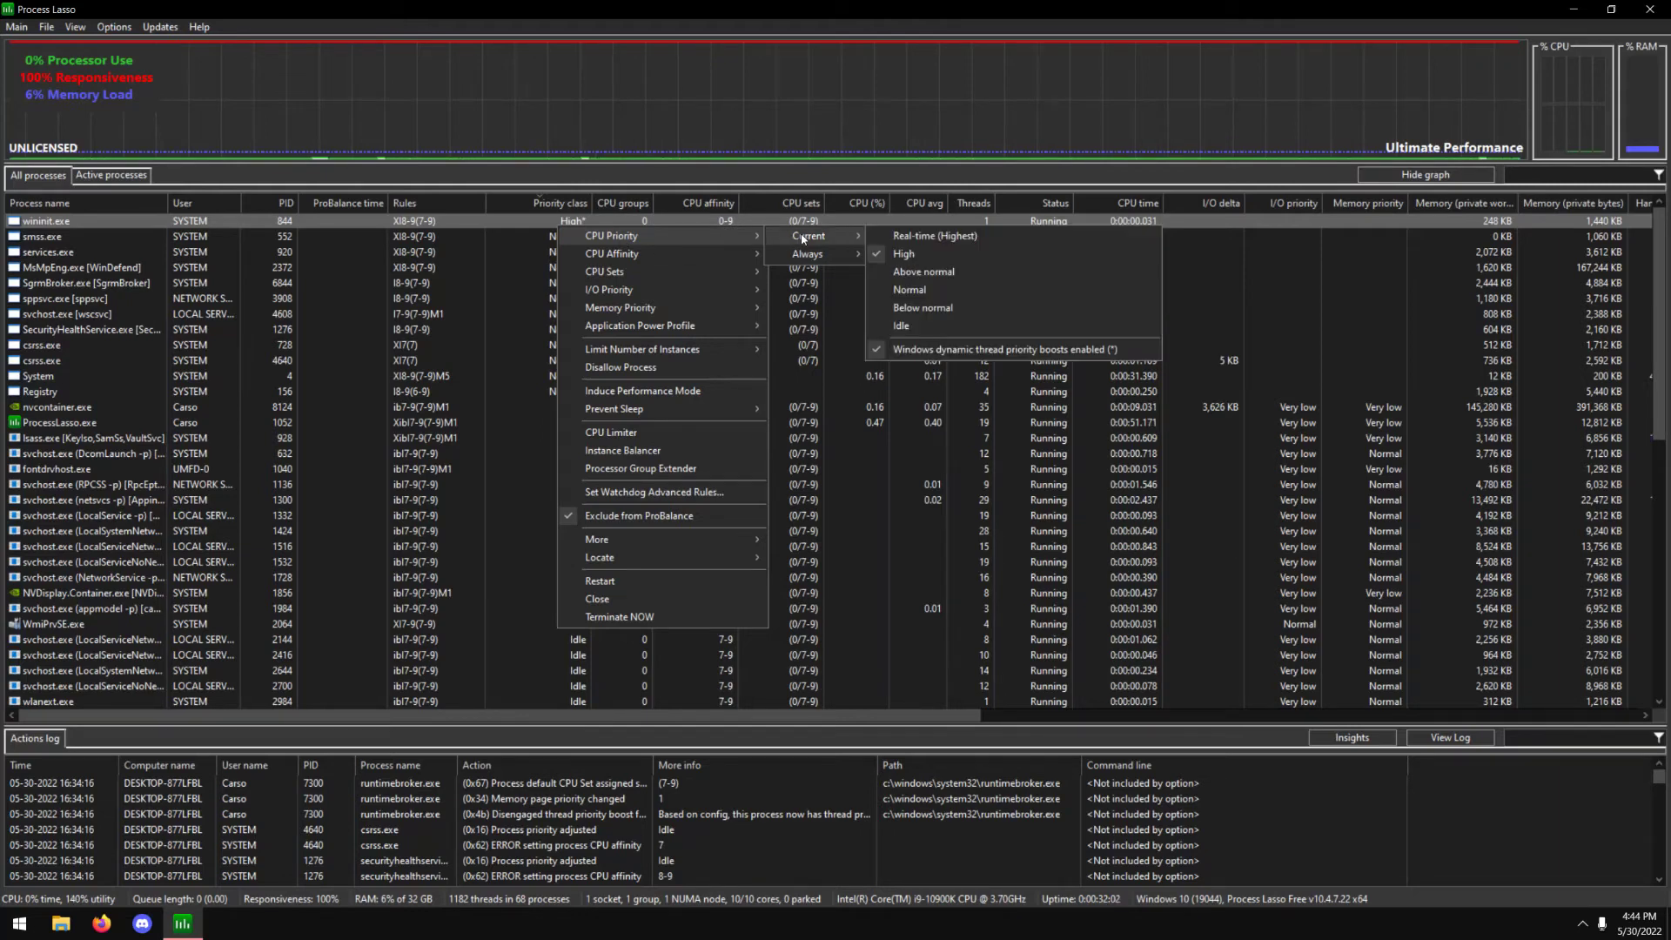
pyautogui.moveTo(808, 254)
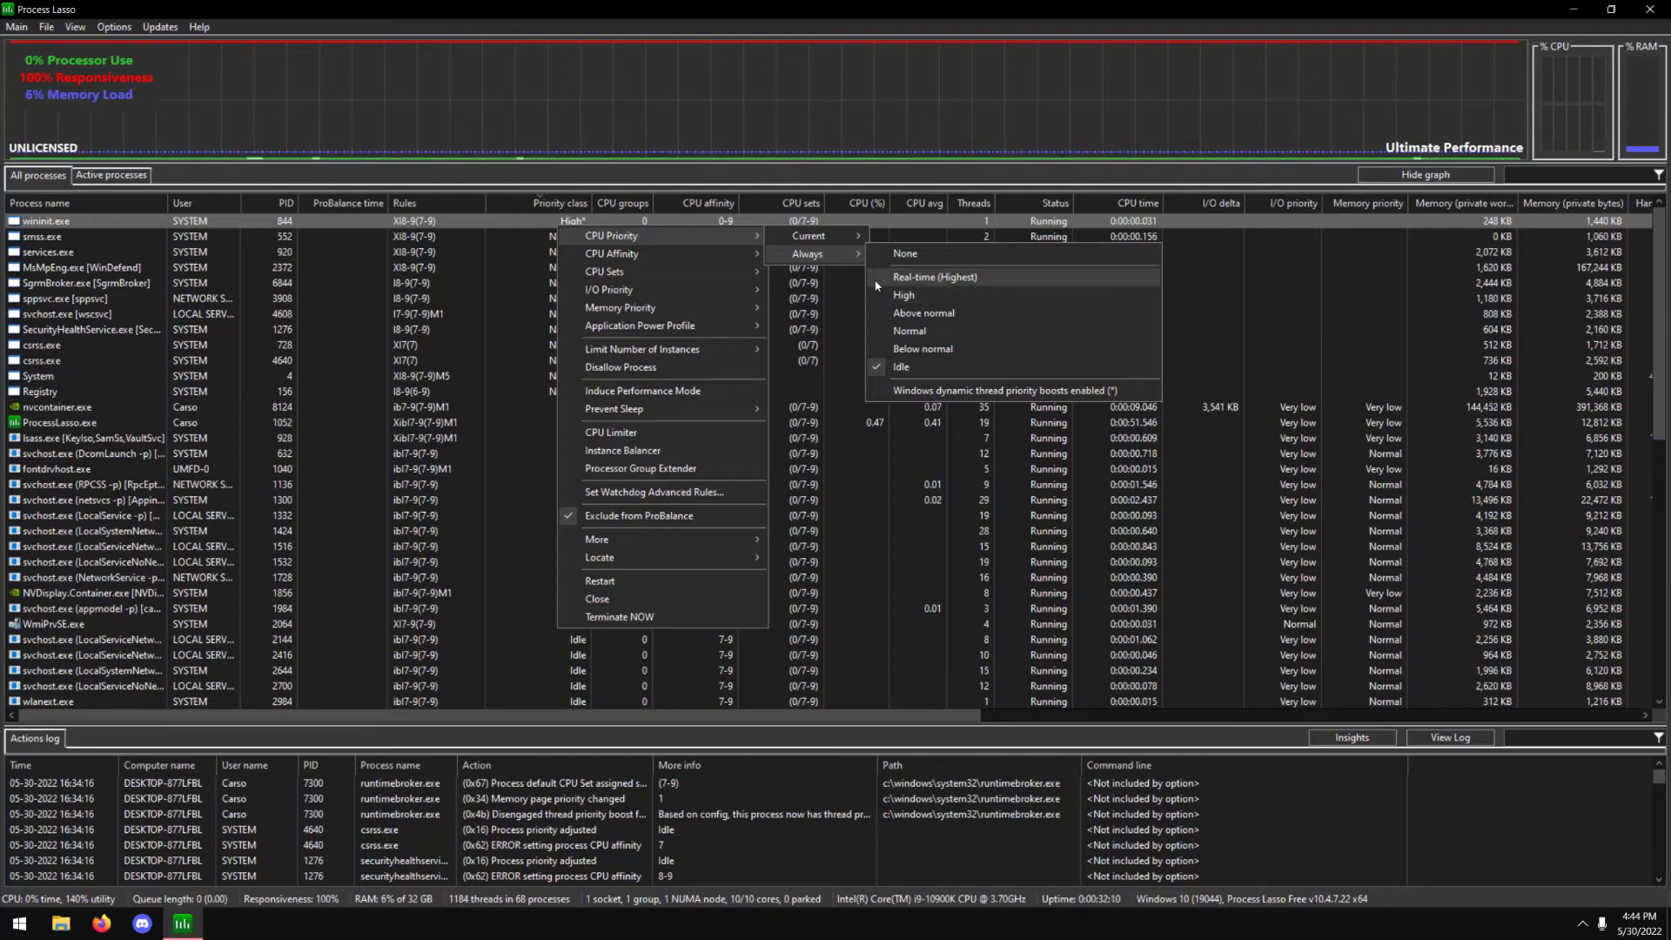
pyautogui.click(555, 229)
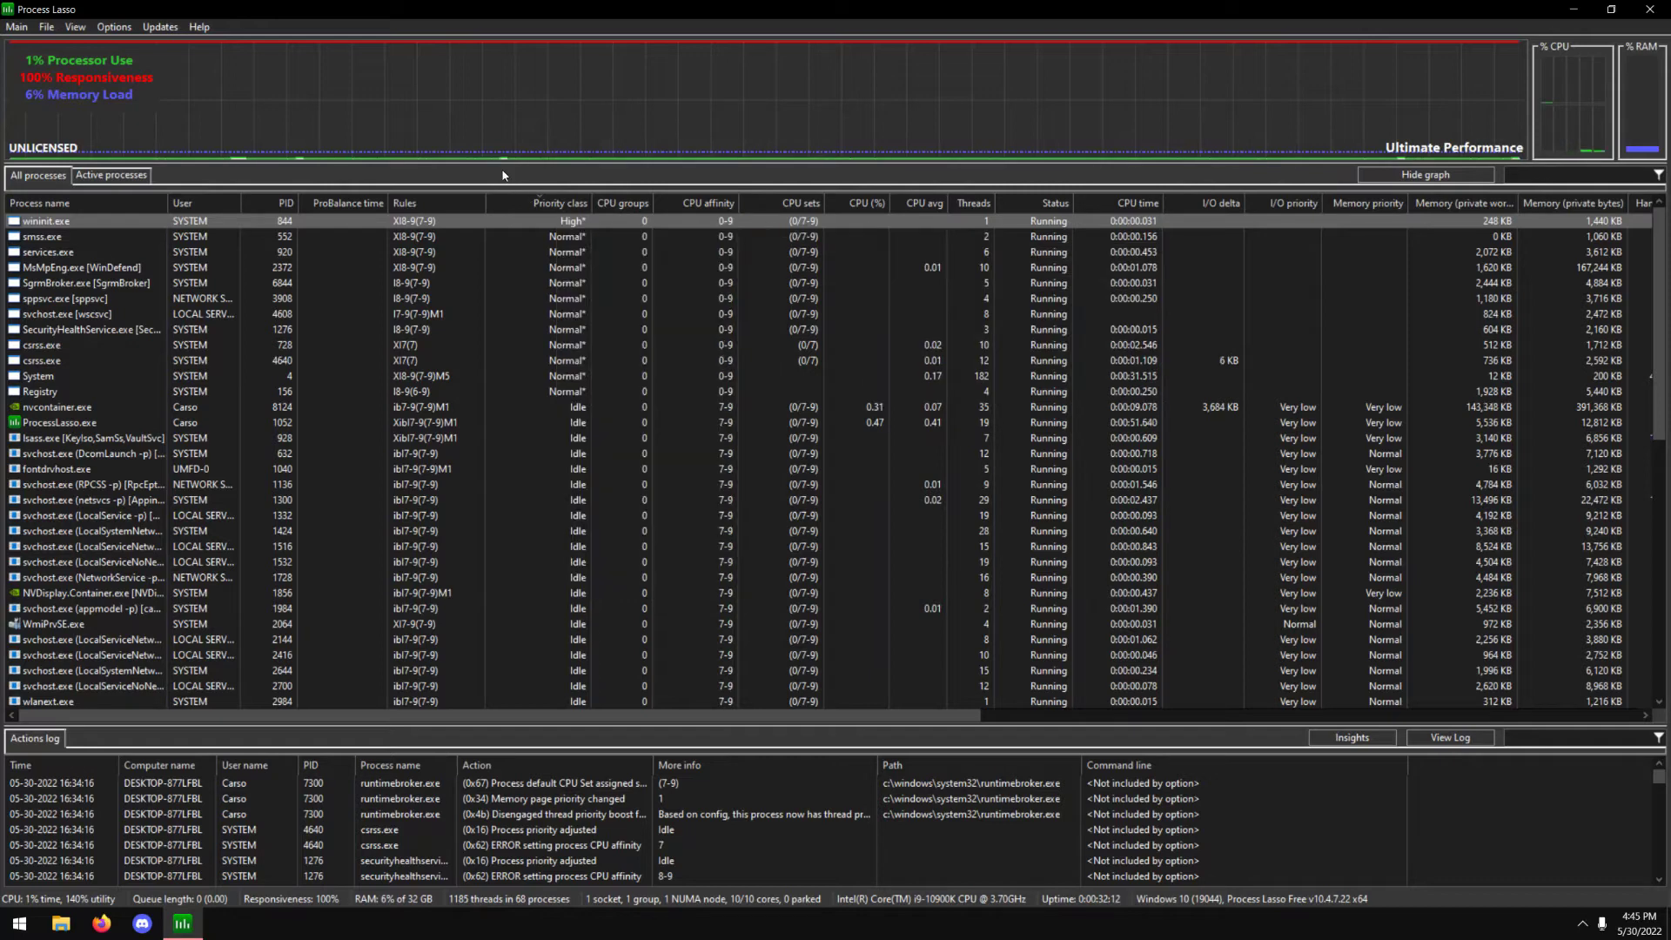
# Step: Examine the permanent CPU priority levels offered for wininit.exe and leave them unchanged
pyautogui.rightClick(567, 228)
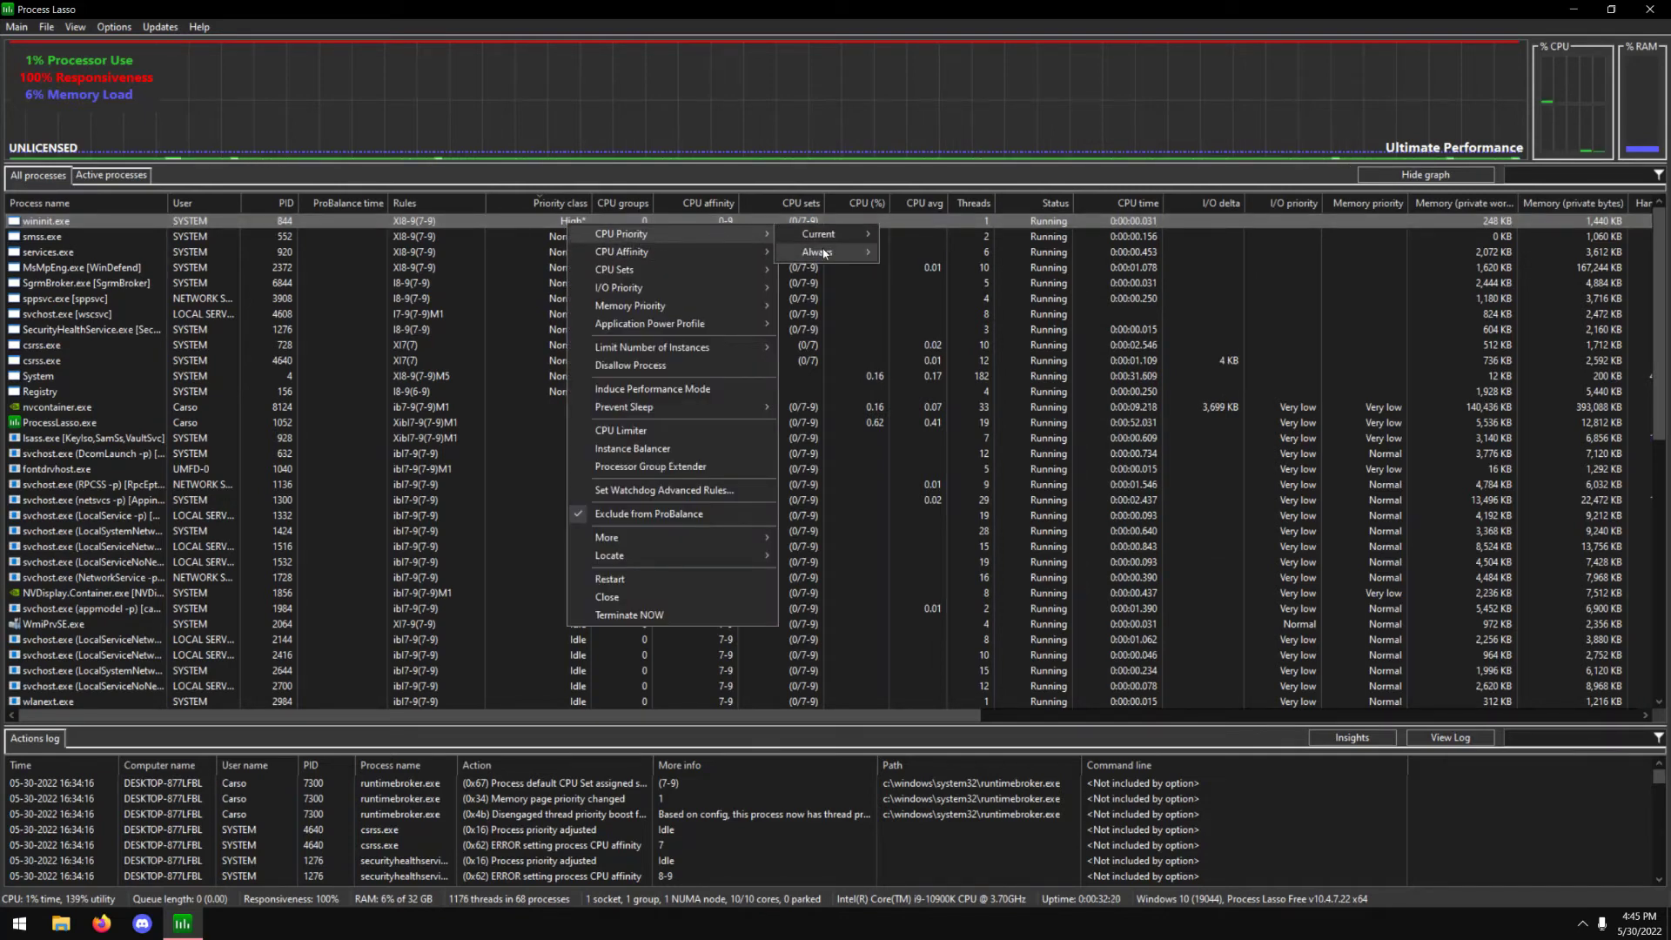
pyautogui.click(535, 179)
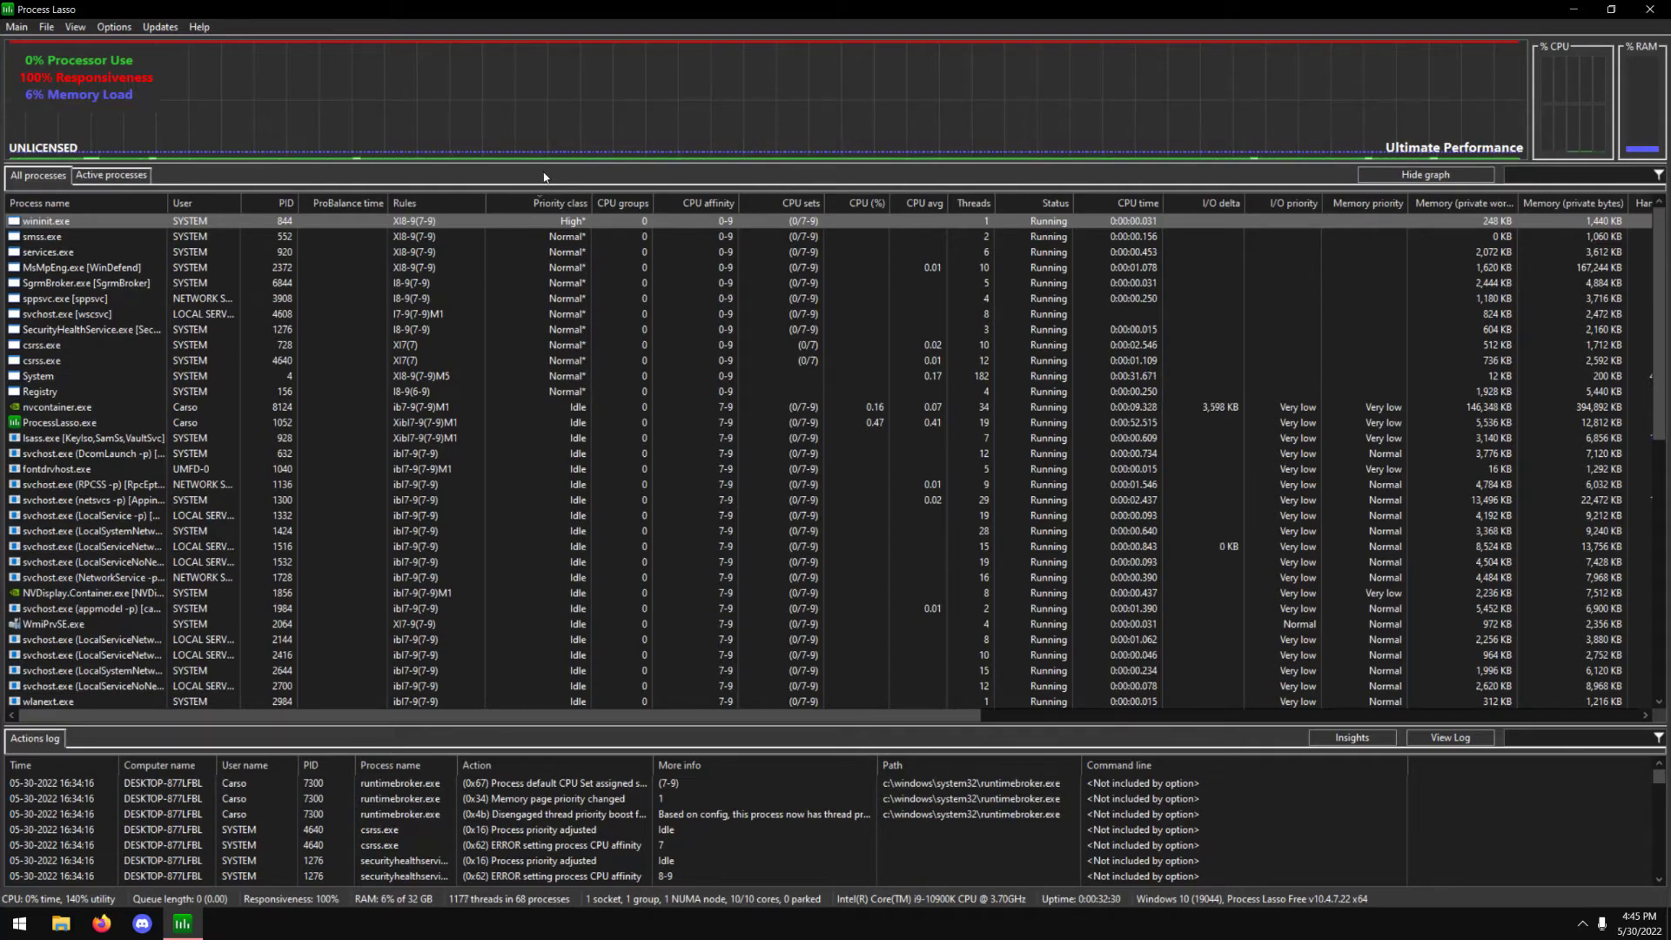
pyautogui.rightClick(561, 221)
pyautogui.moveTo(609, 225)
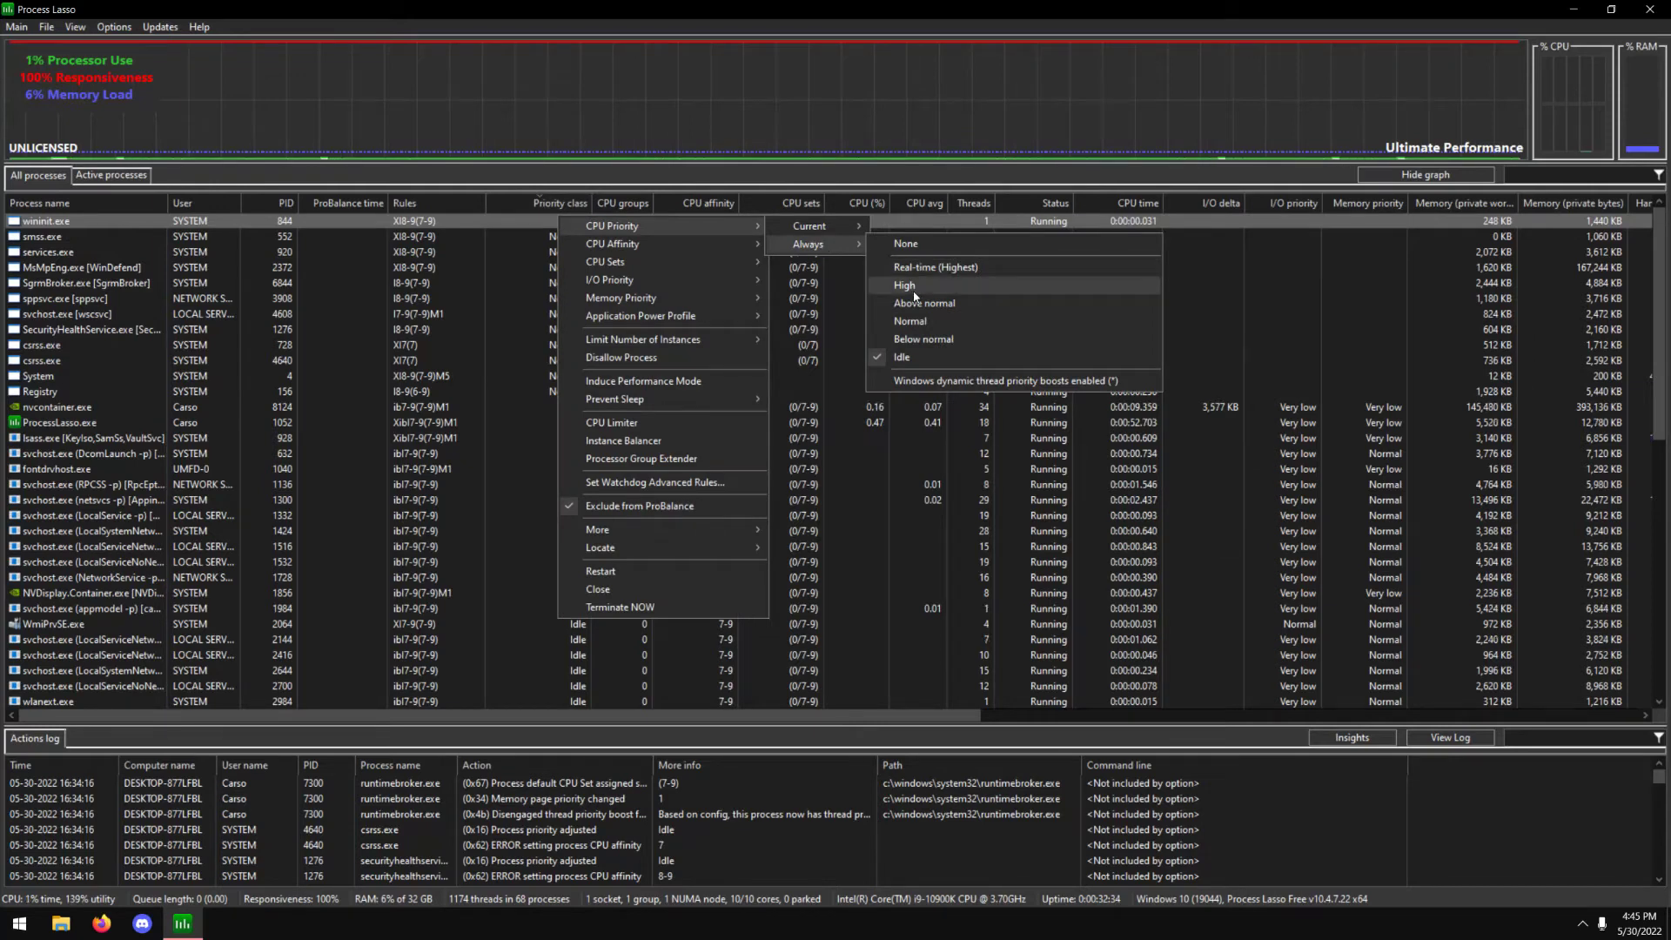
pyautogui.click(584, 174)
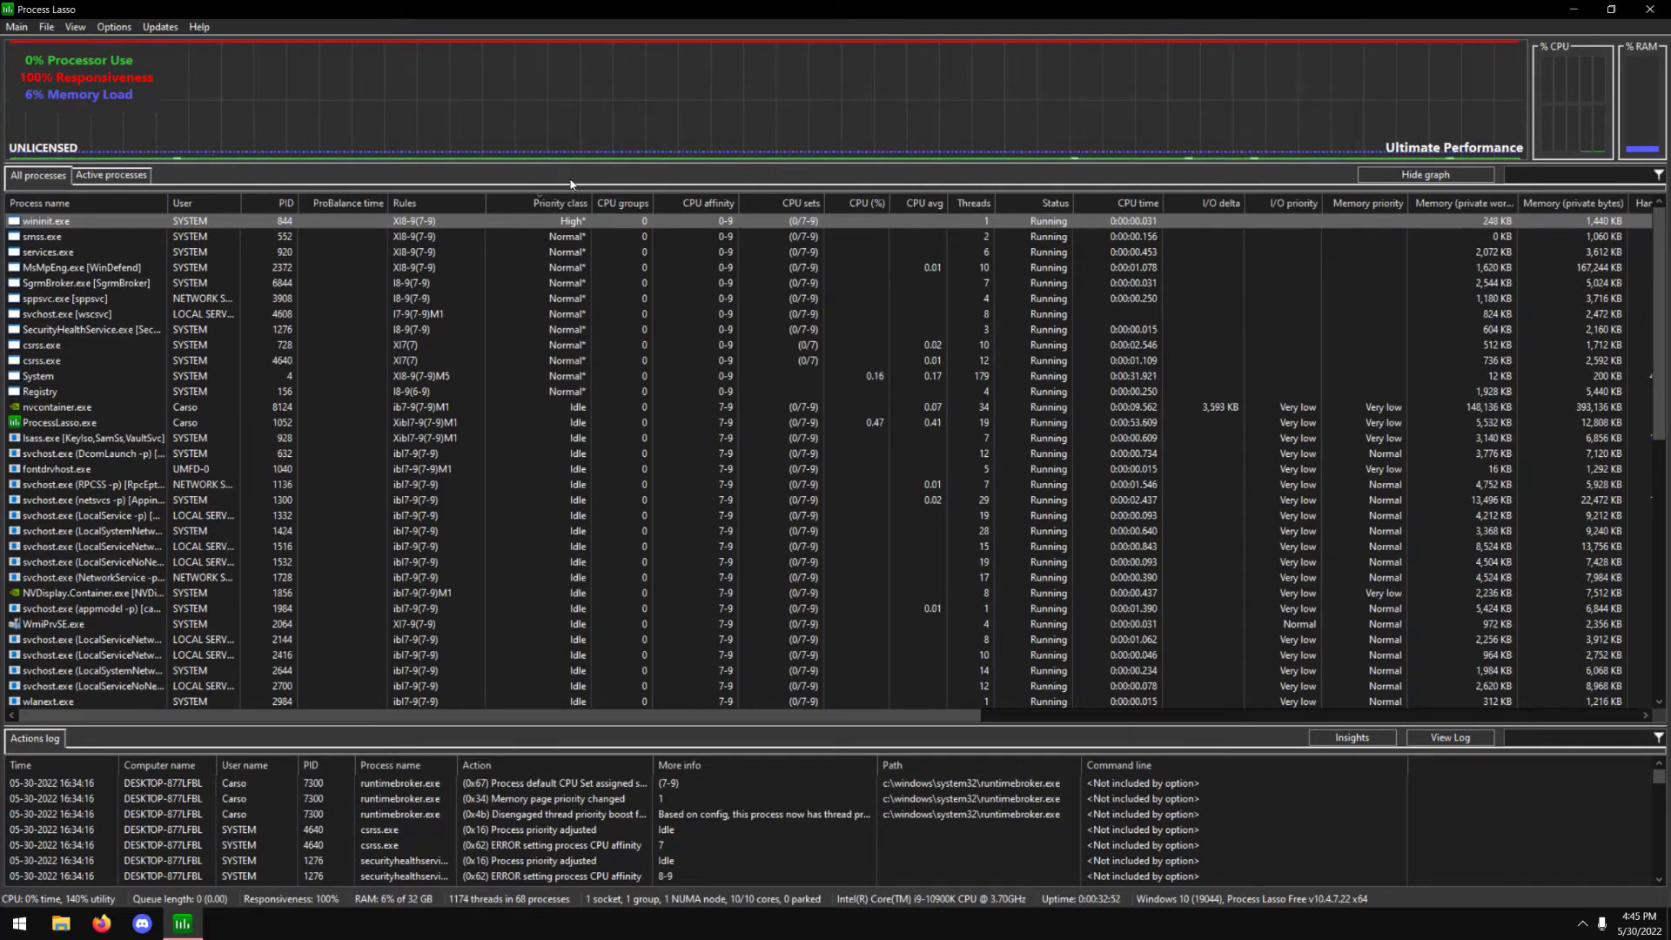
# Step: Examine the Windows dynamic thread priority boosts option in the permanent CPU priority settings of wininit.exe
pyautogui.rightClick(557, 219)
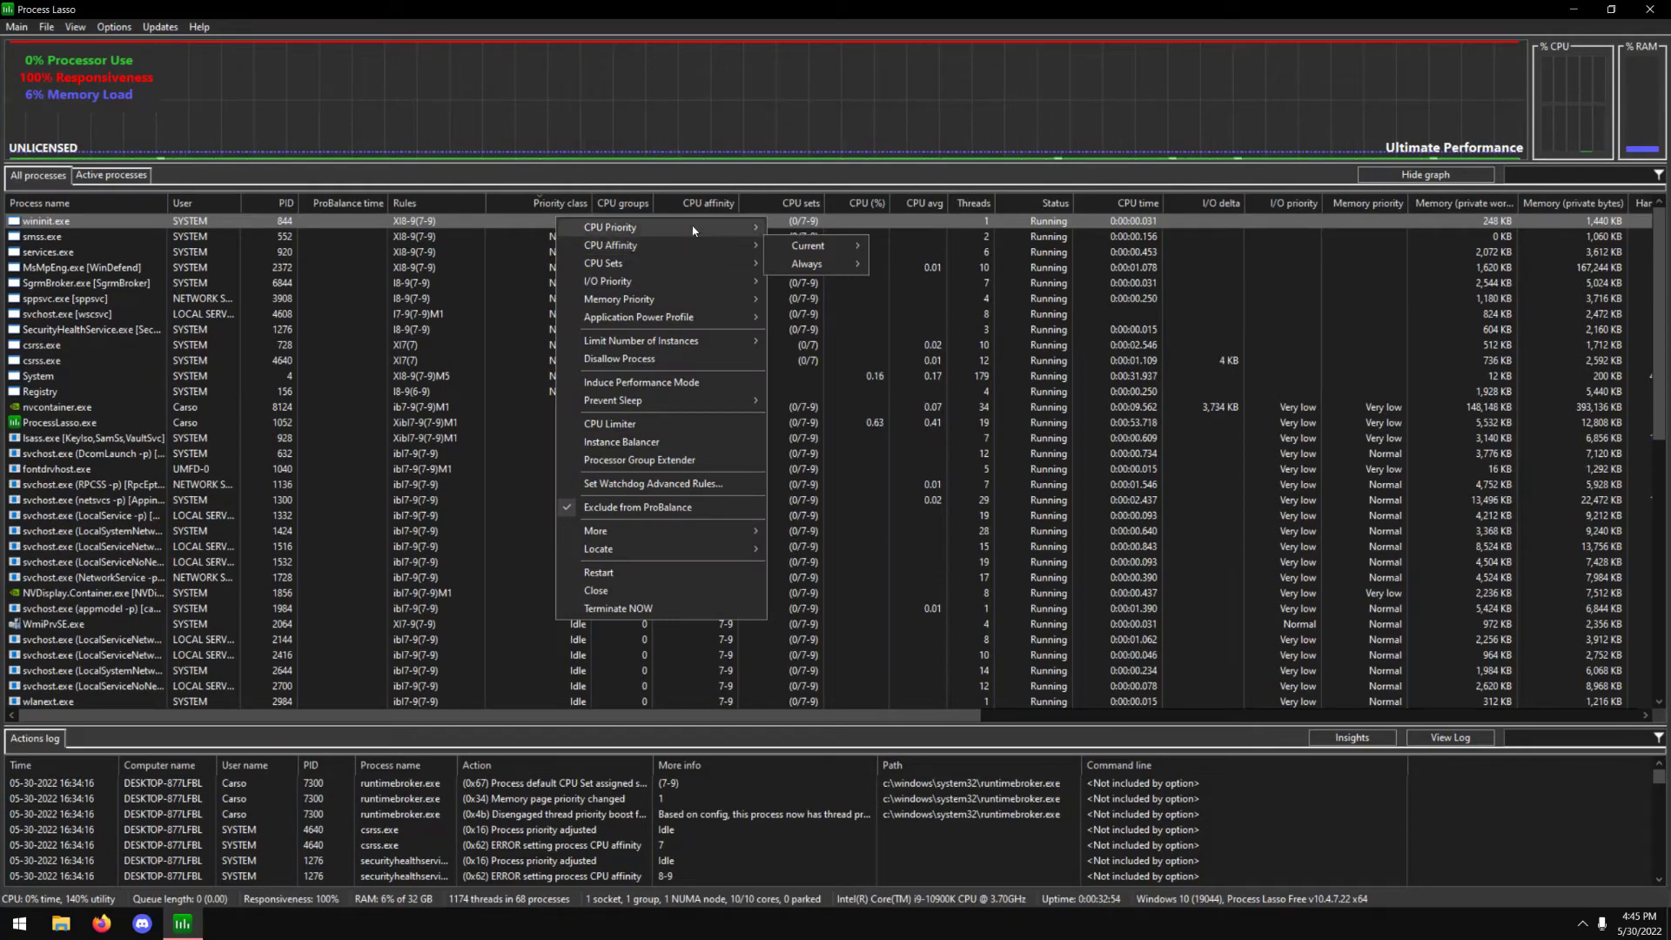
pyautogui.click(905, 318)
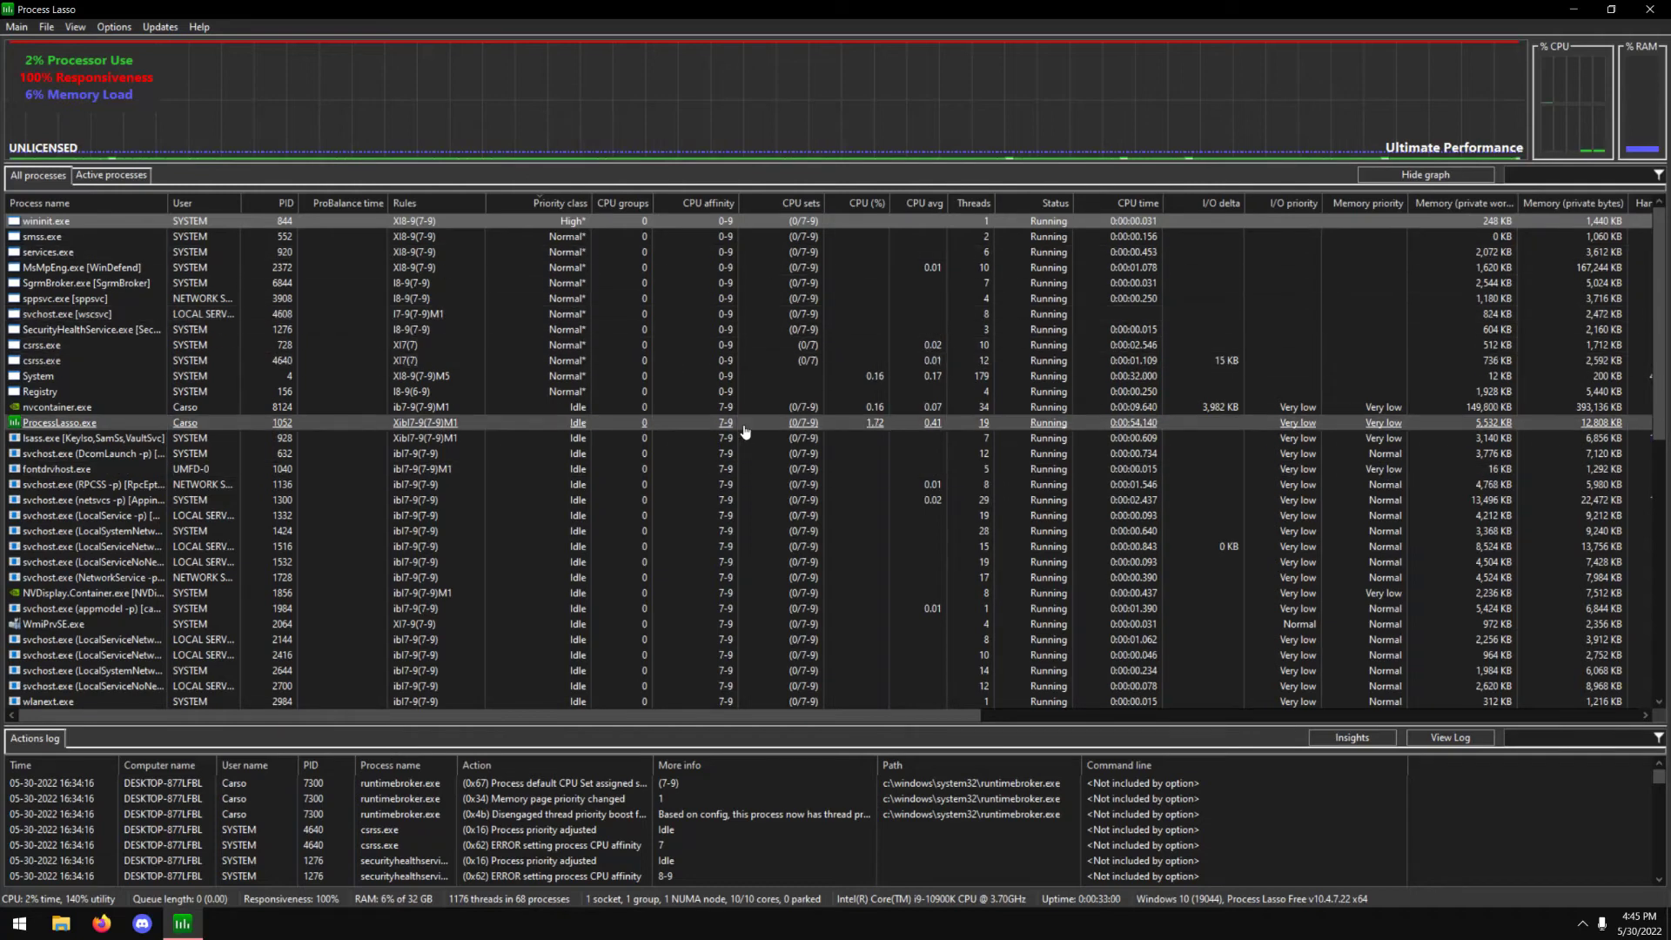
pyautogui.rightClick(563, 228)
pyautogui.moveTo(753, 232)
pyautogui.moveTo(827, 250)
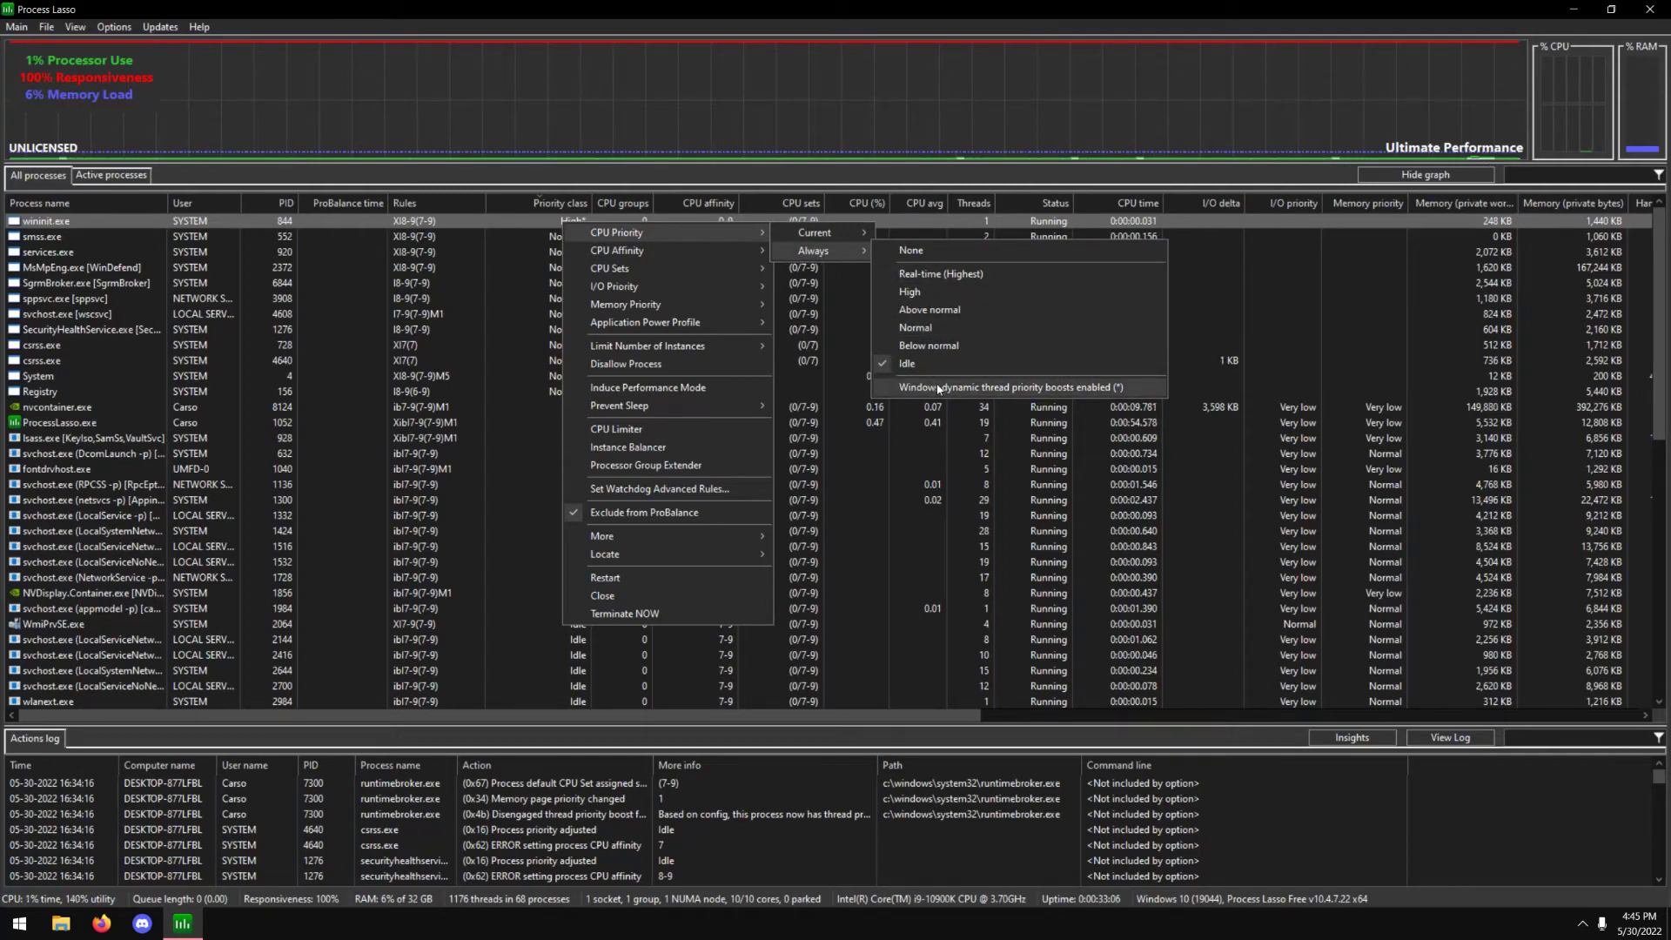
pyautogui.click(553, 226)
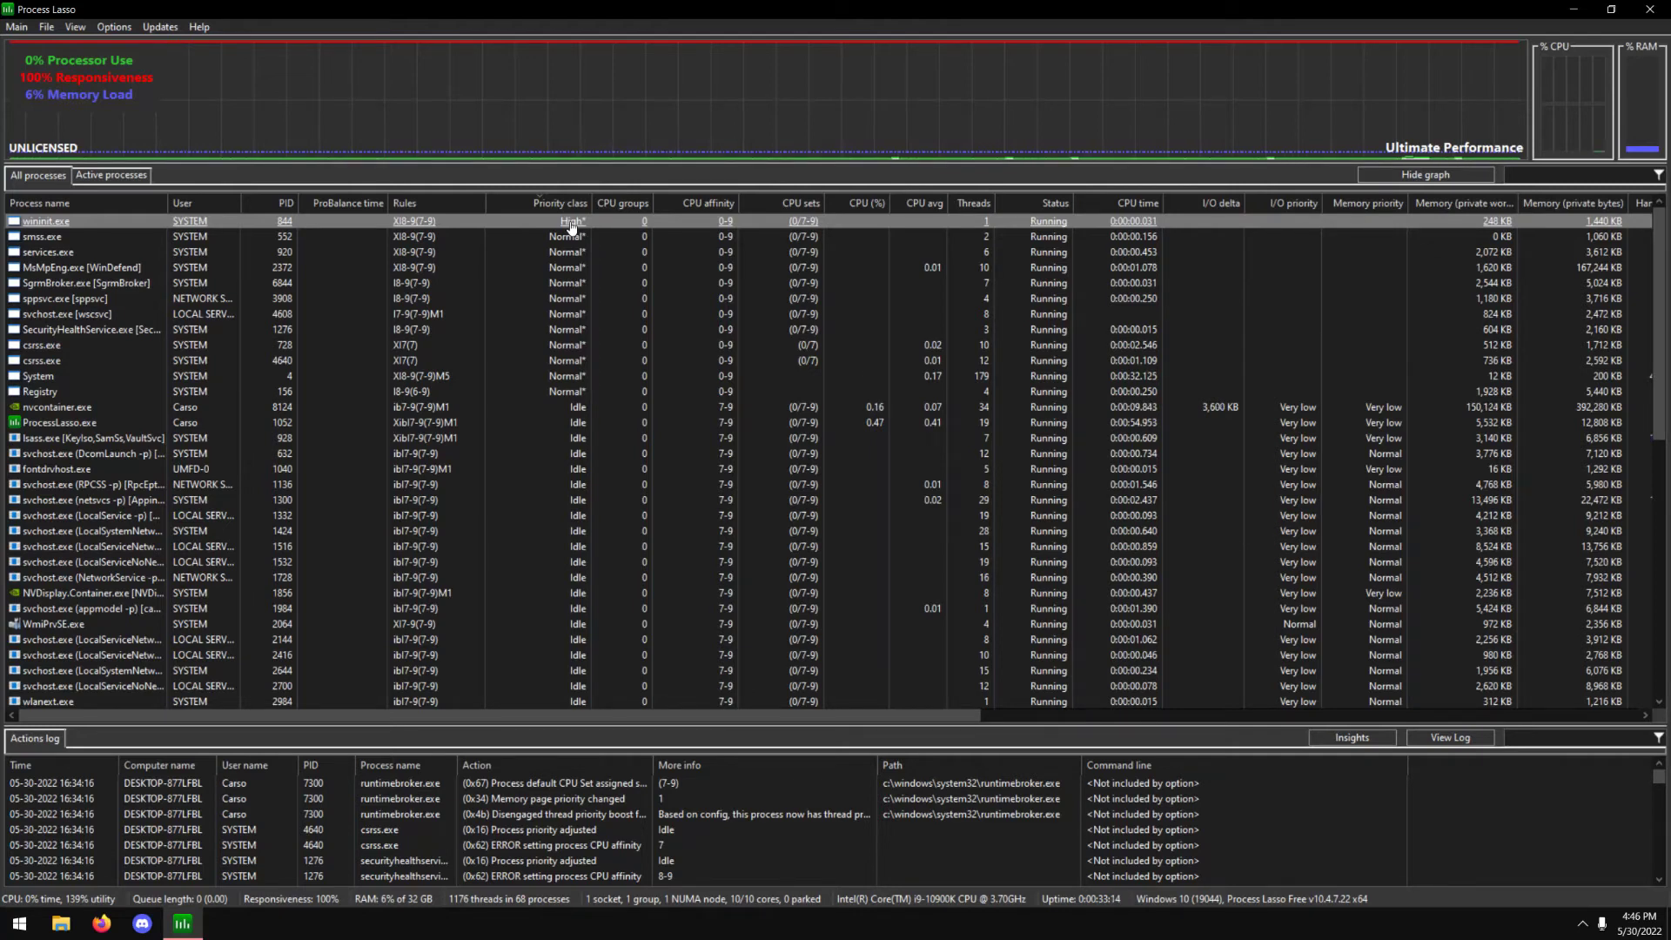
pyautogui.rightClick(571, 228)
pyautogui.press('Escape')
pyautogui.rightClick(570, 225)
pyautogui.moveTo(655, 251)
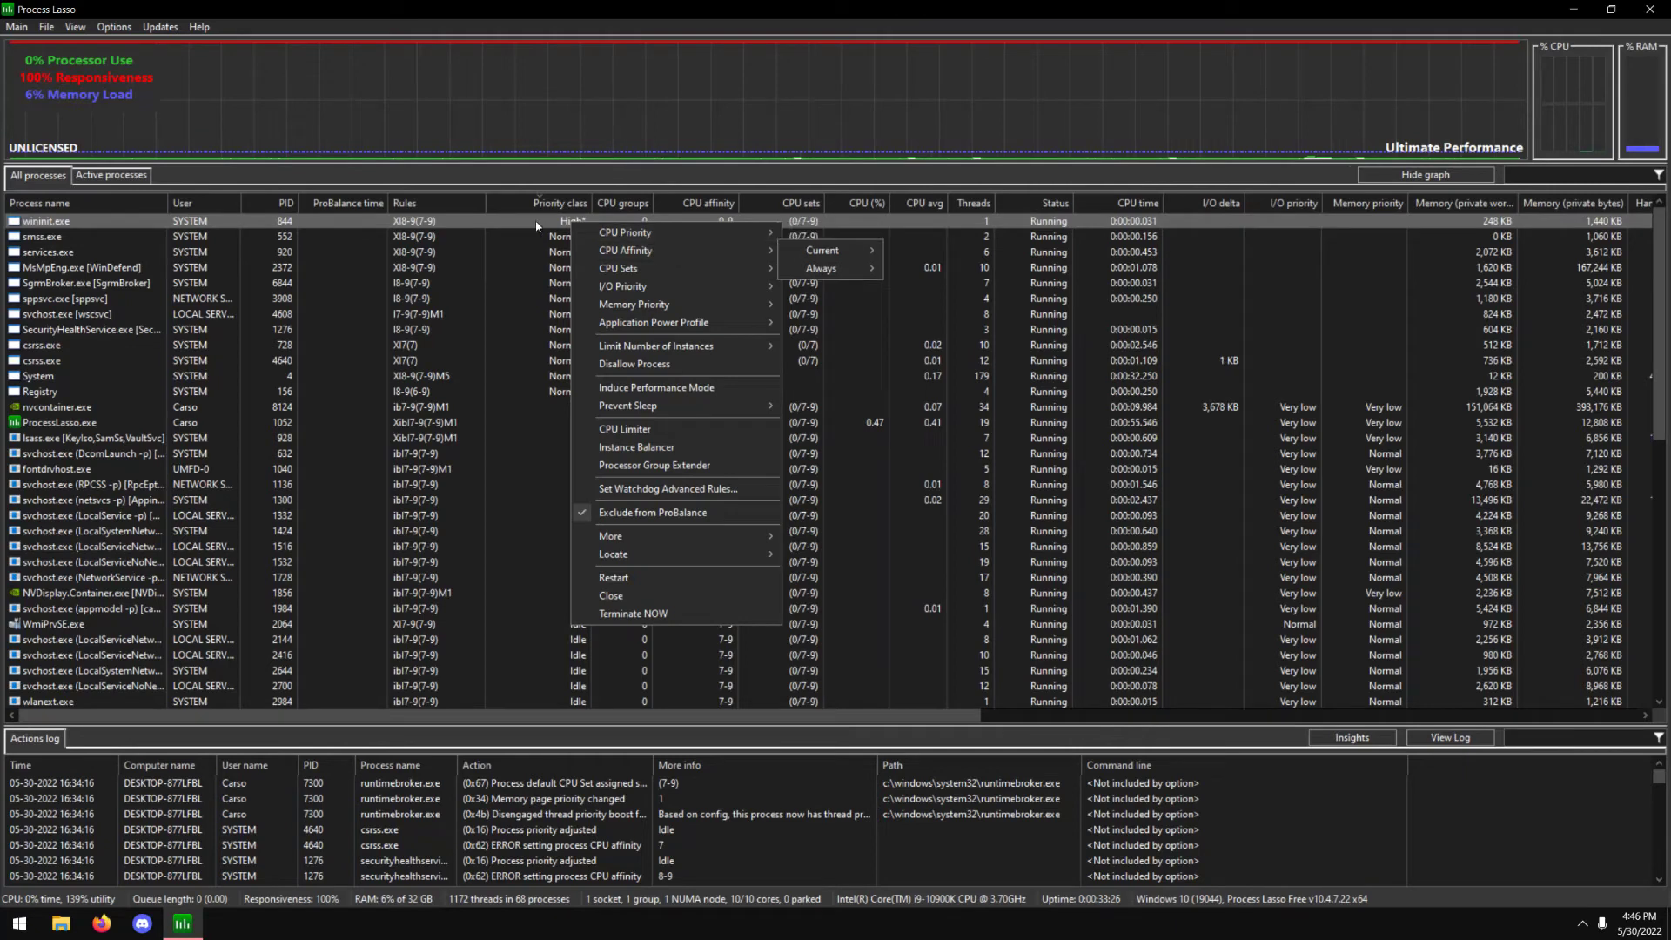
pyautogui.click(570, 222)
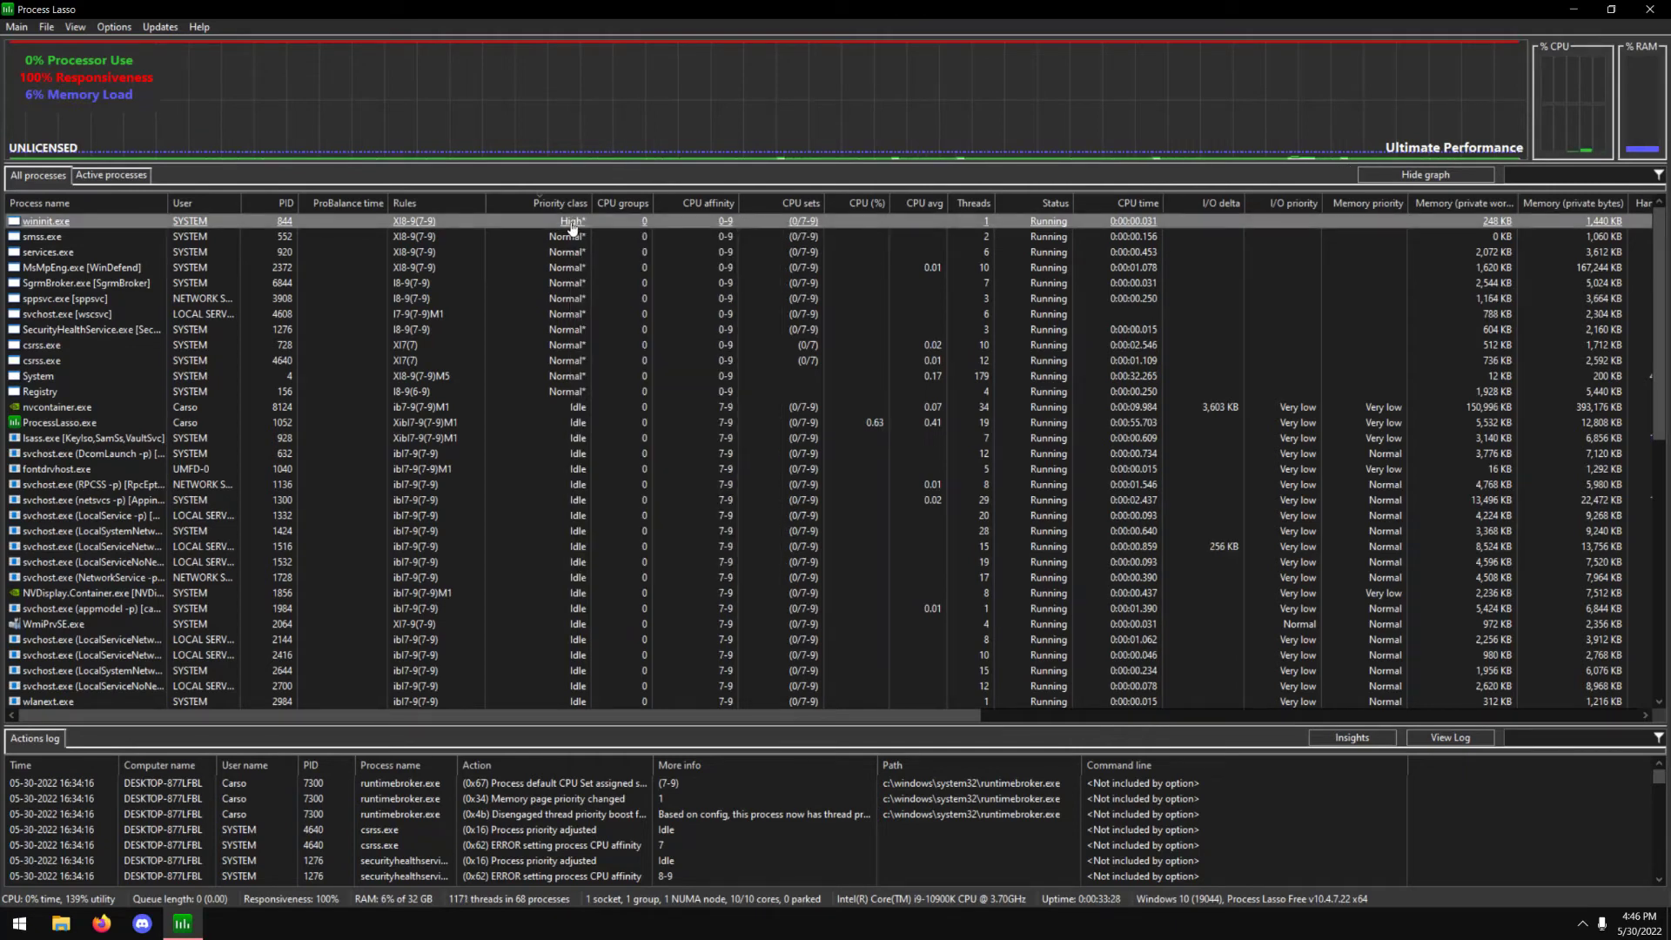
# Step: Try adding CPU 0 through CPU 5 to the permanent CPU affinity selection of wininit.exe, and close the selection without saving
pyautogui.rightClick(572, 226)
pyautogui.moveTo(699, 260)
pyautogui.moveTo(822, 270)
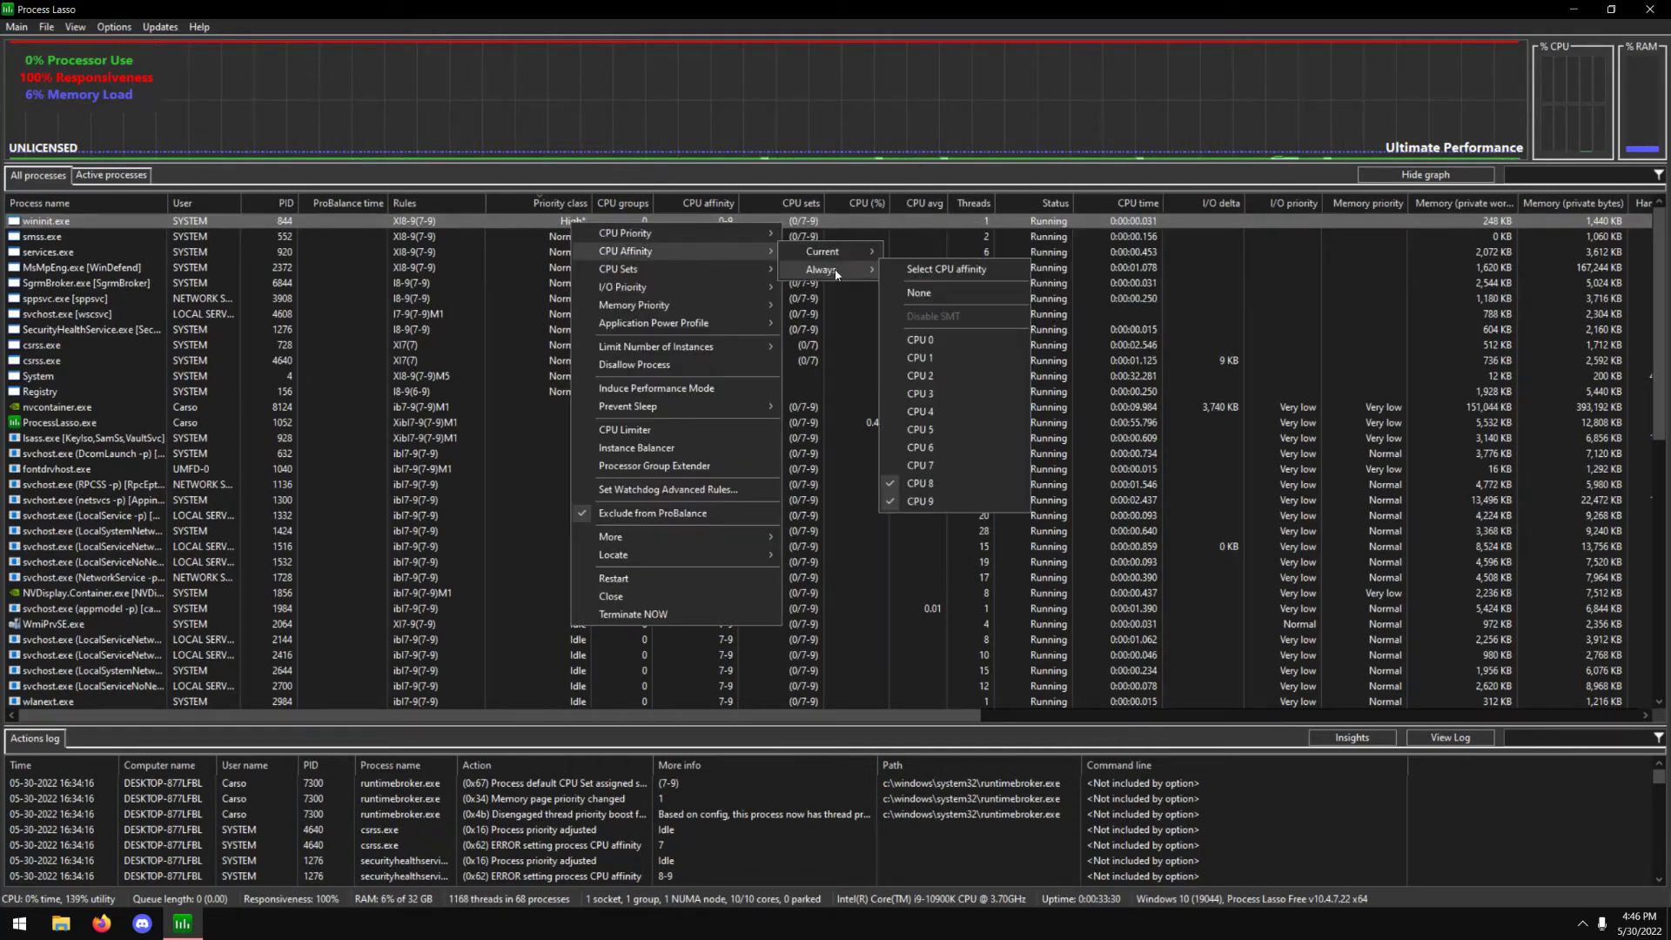
pyautogui.click(914, 271)
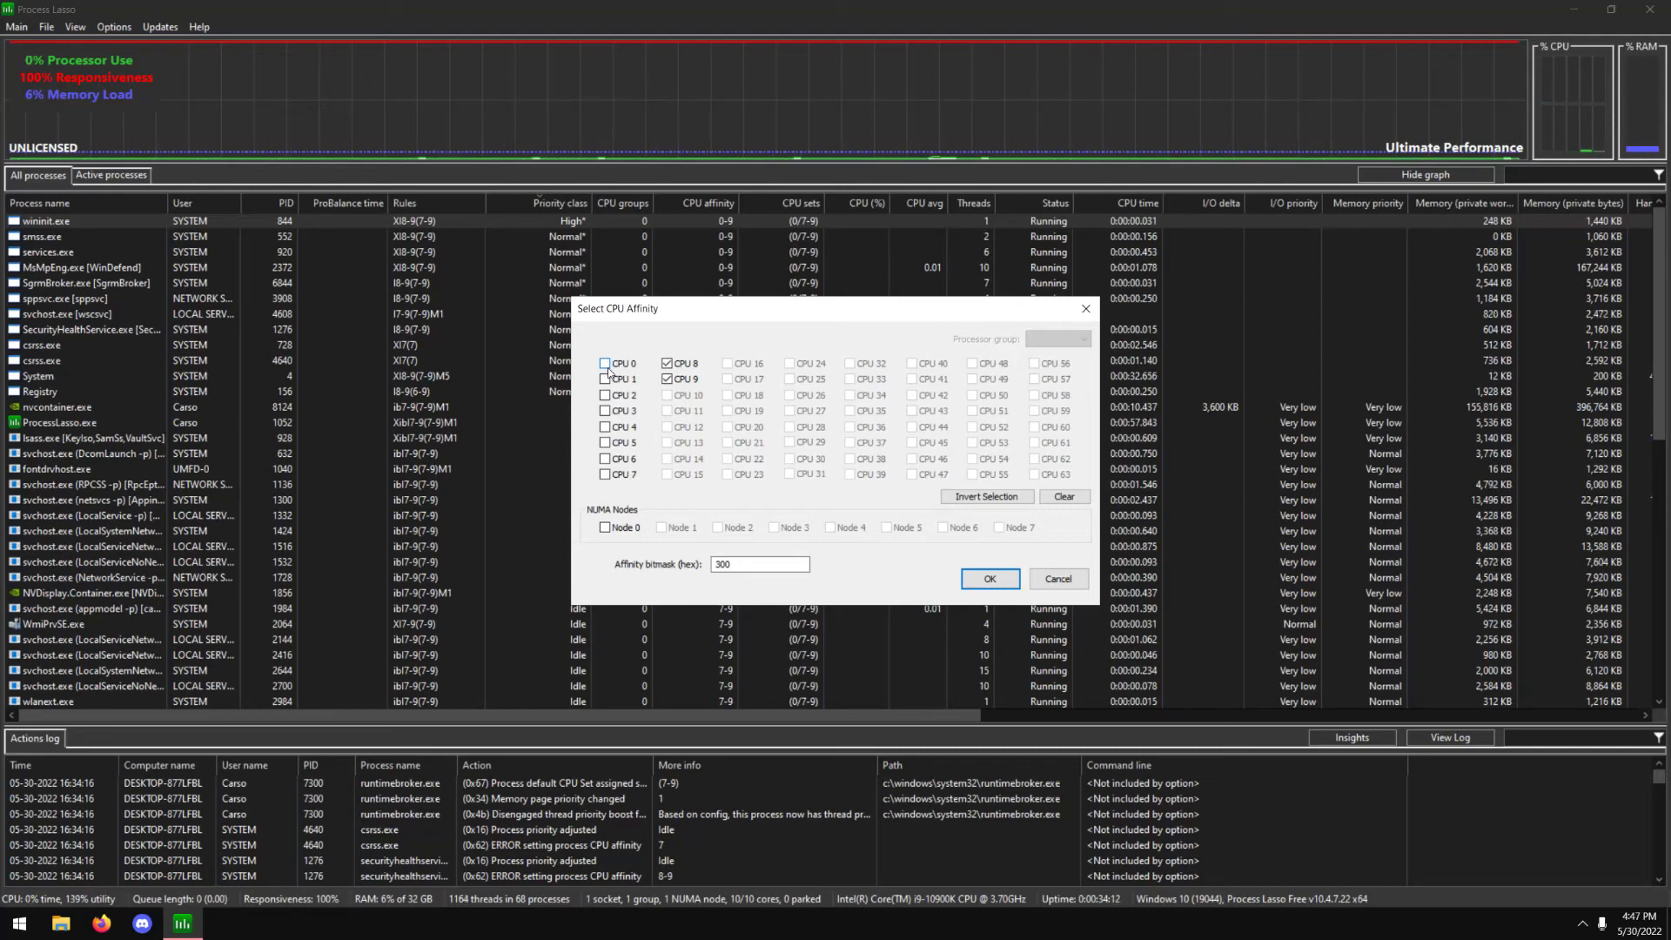
pyautogui.click(604, 363)
pyautogui.click(604, 379)
pyautogui.click(604, 395)
pyautogui.click(604, 411)
pyautogui.click(604, 426)
pyautogui.click(604, 443)
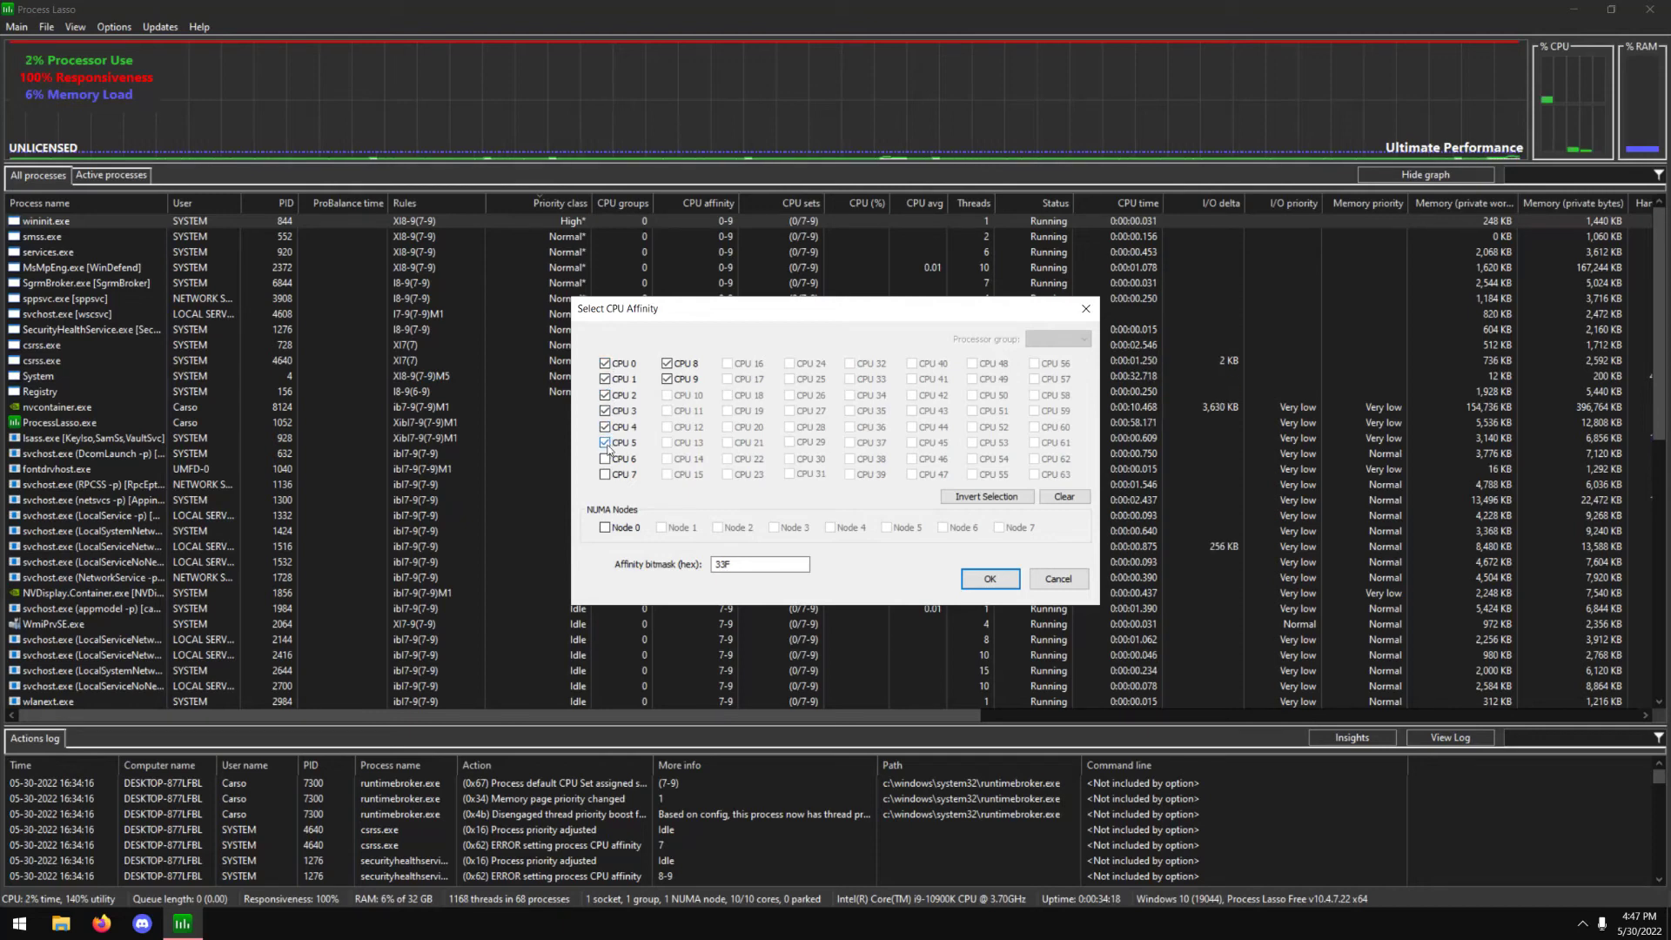
pyautogui.click(604, 363)
pyautogui.click(604, 459)
pyautogui.click(1085, 308)
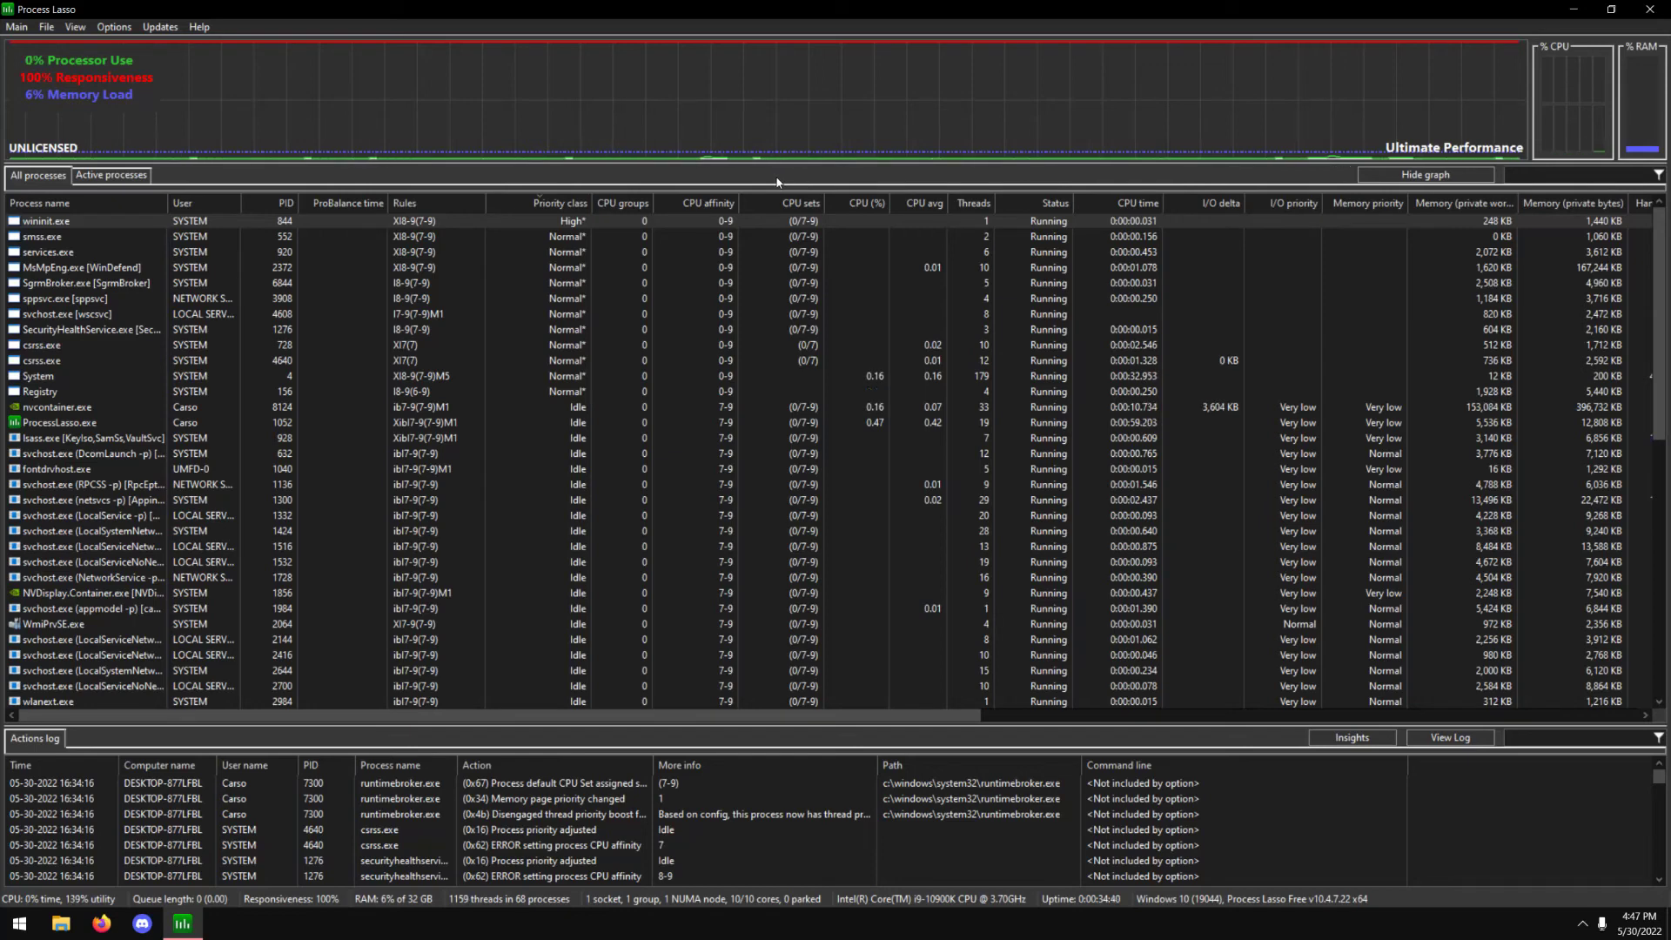
# Step: Examine the CPU affinity and CPU sets assigned to the processes throughout the full process list
pyautogui.scroll(-3, 747, 400)
pyautogui.scroll(-9, 747, 400)
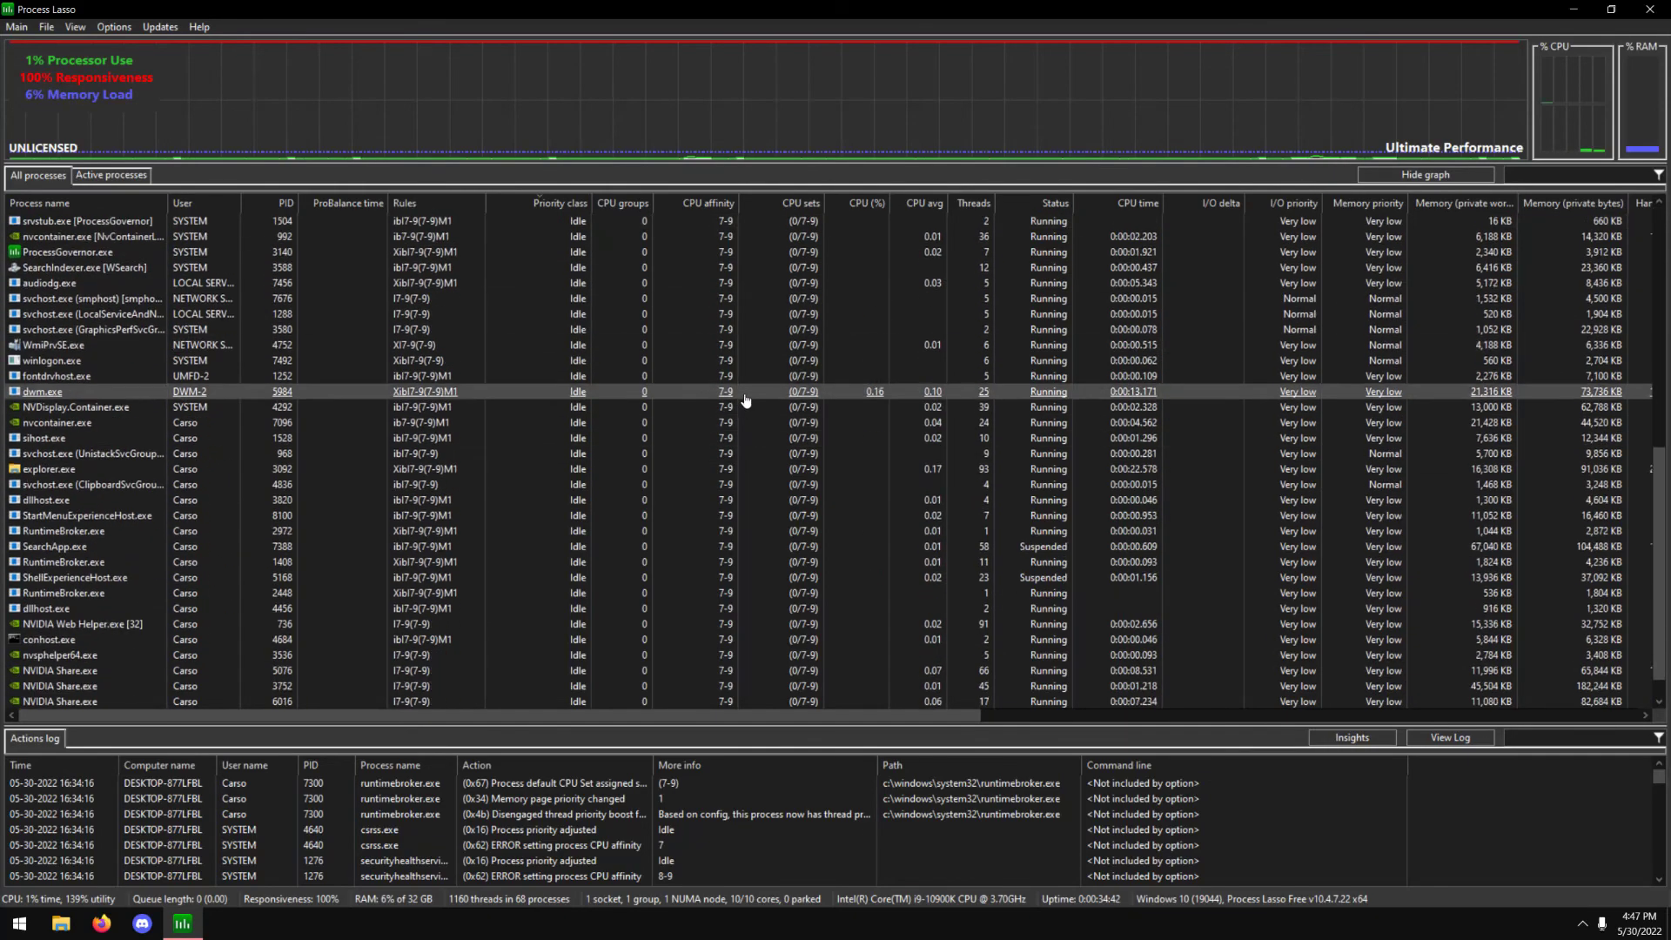
pyautogui.scroll(7, 758, 430)
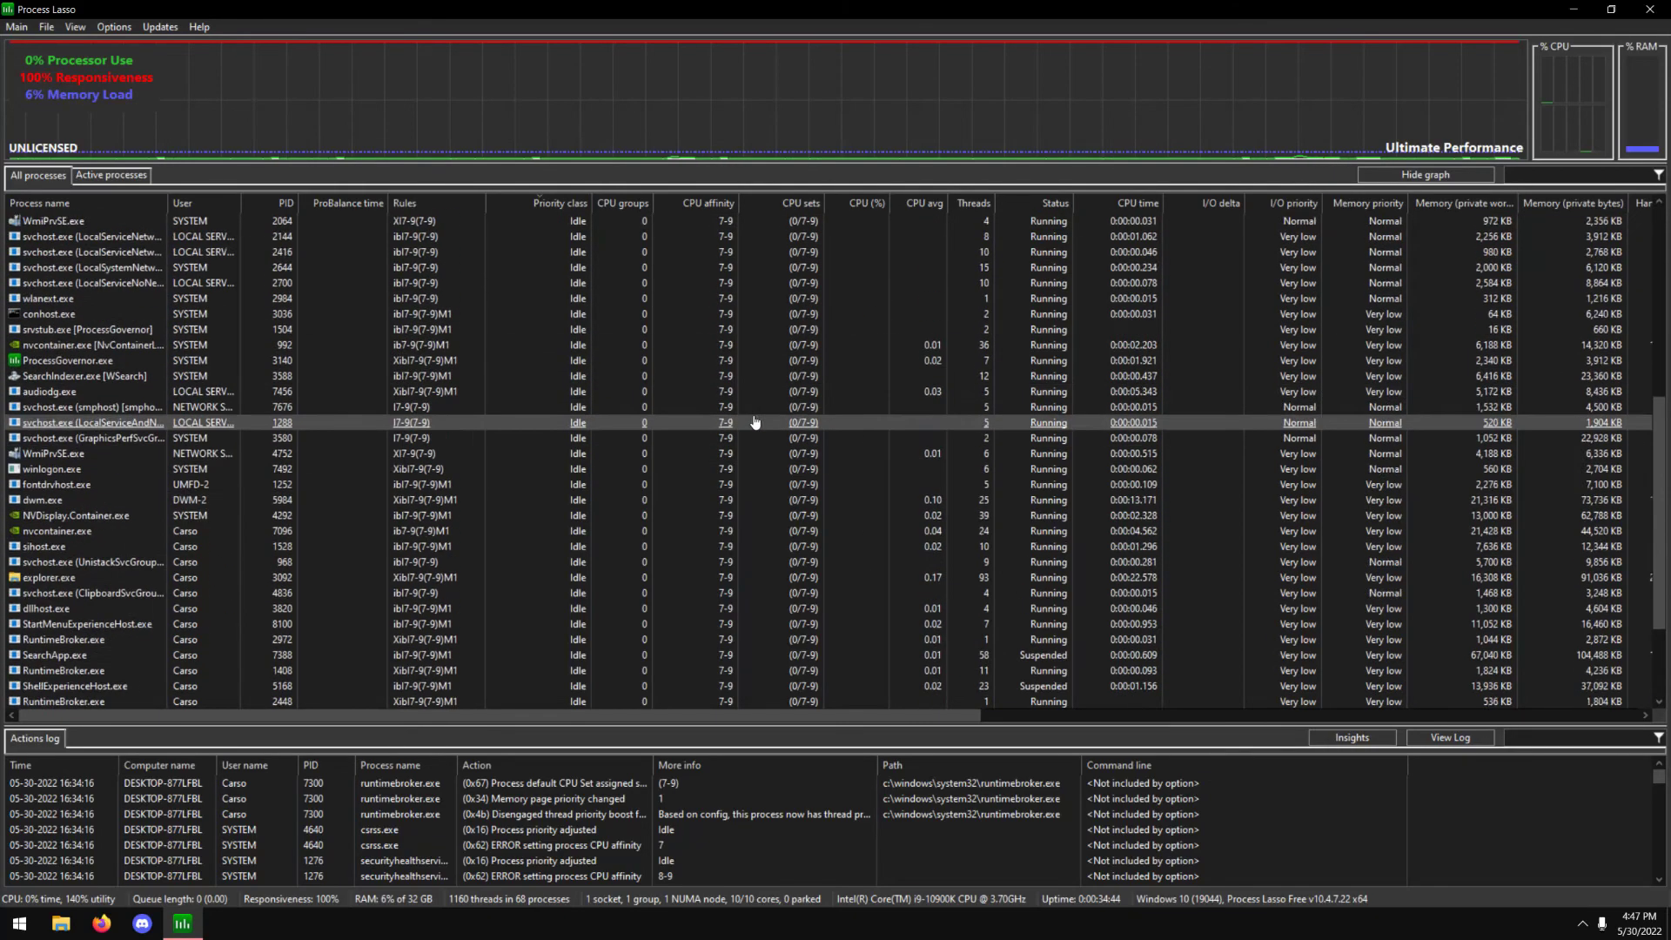
pyautogui.scroll(5, 758, 442)
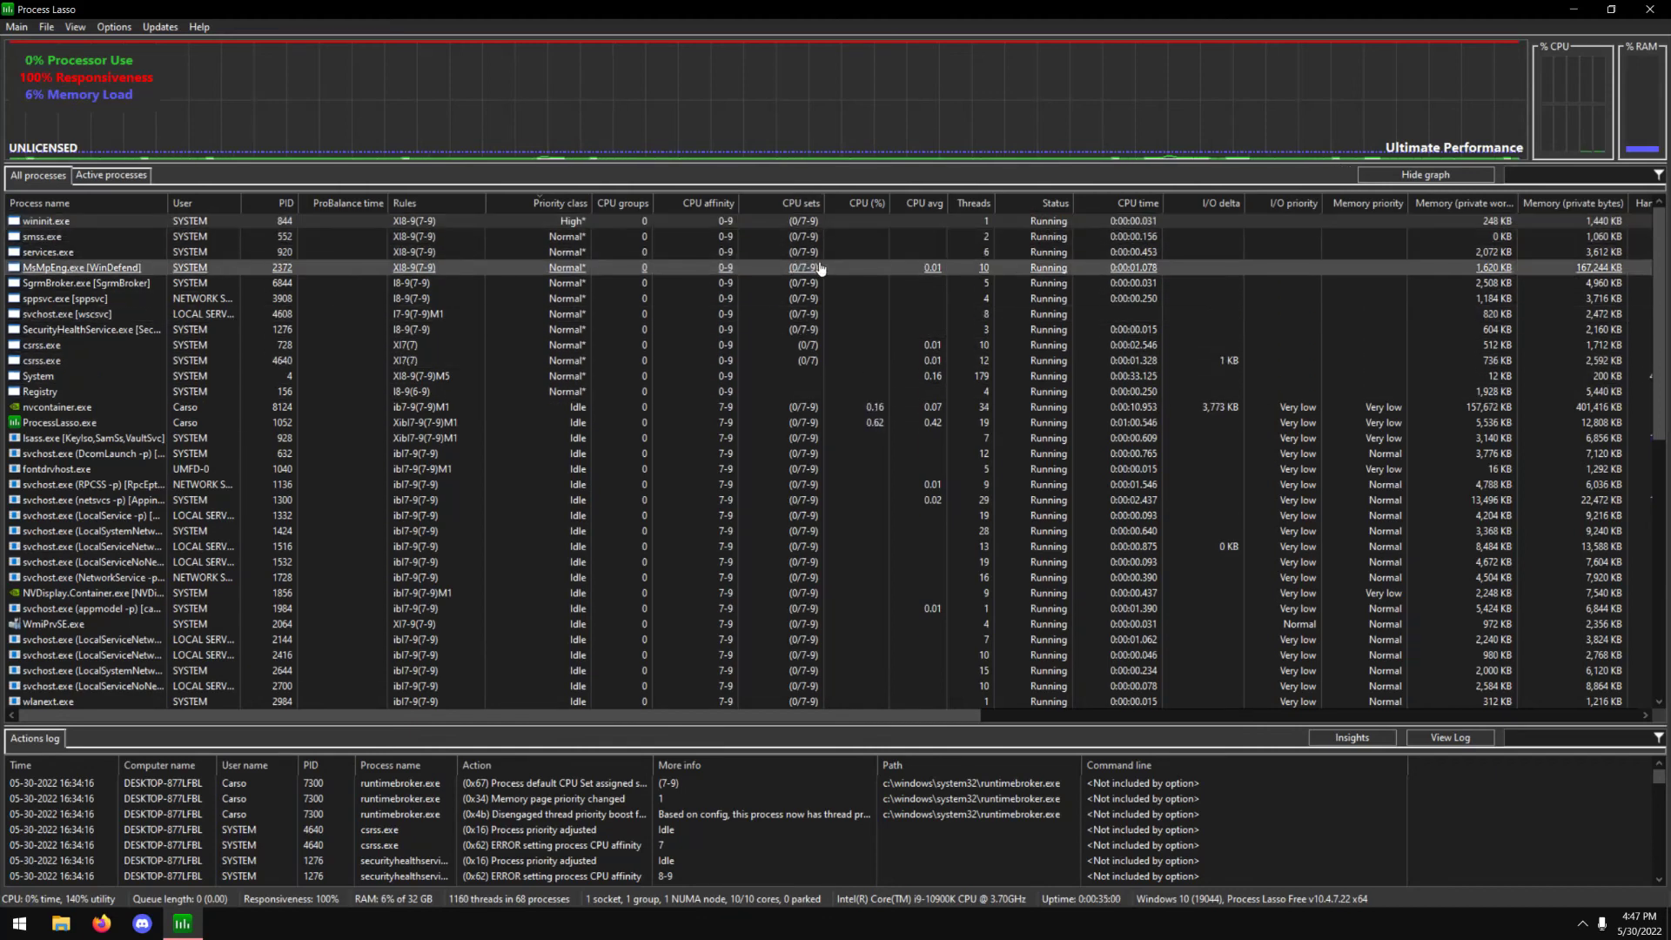
# Step: Sort the process list by average CPU use and examine the processes around wininit.exe, where the average values run out
pyautogui.click(922, 206)
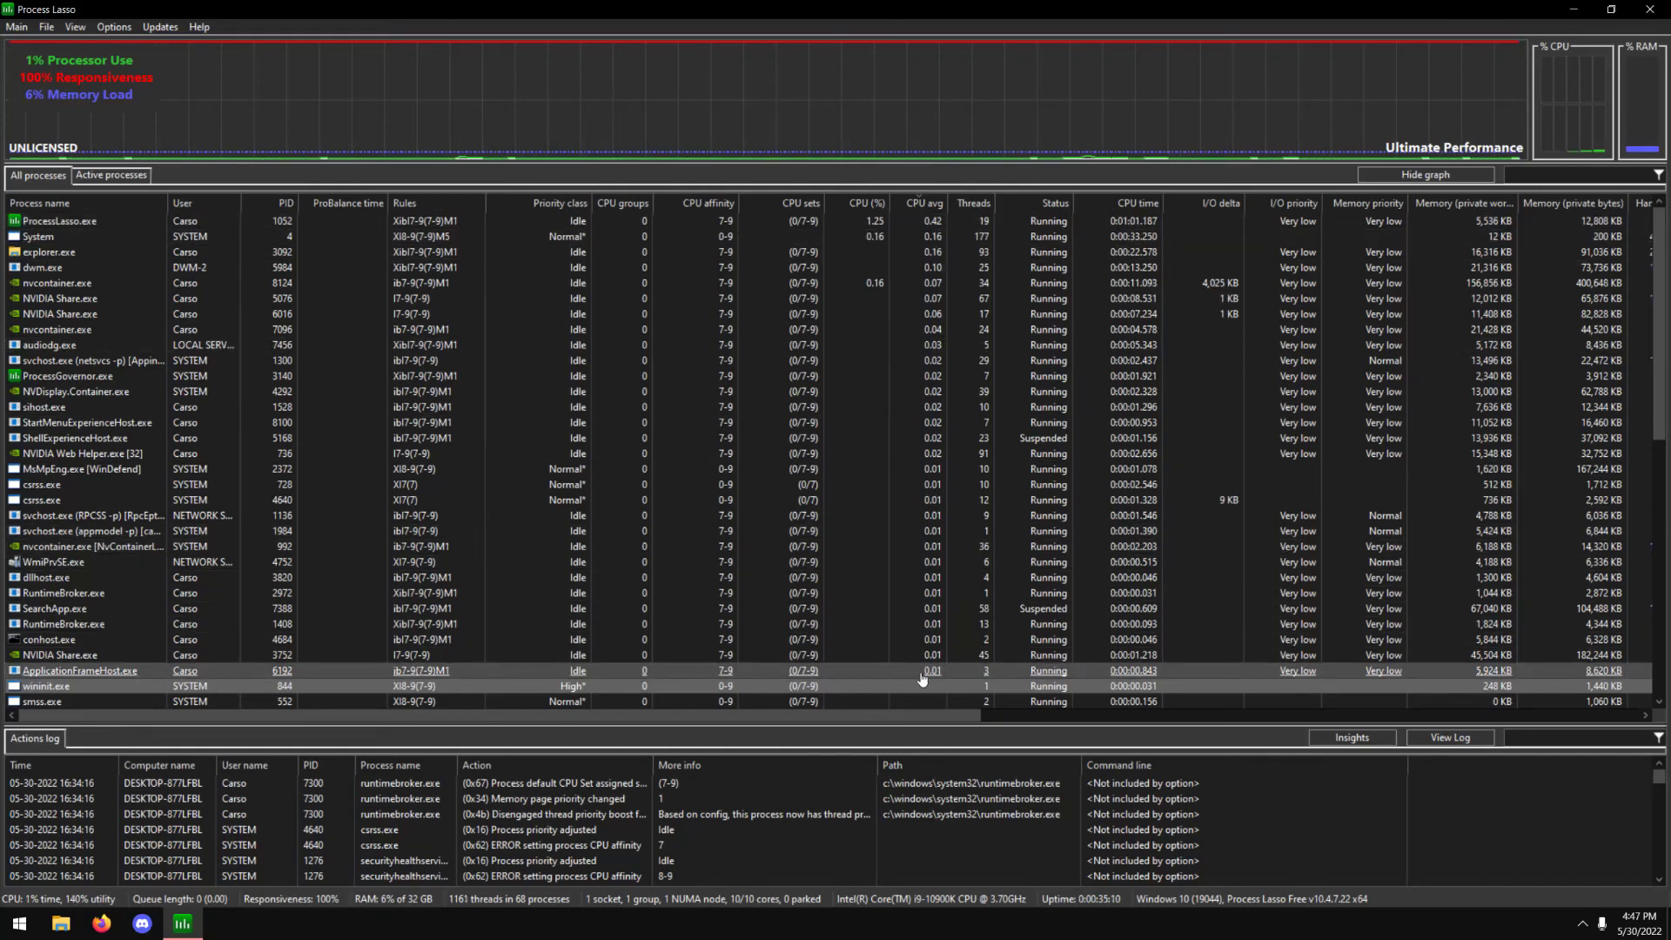
pyautogui.scroll(-1, 928, 672)
pyautogui.scroll(-10, 928, 671)
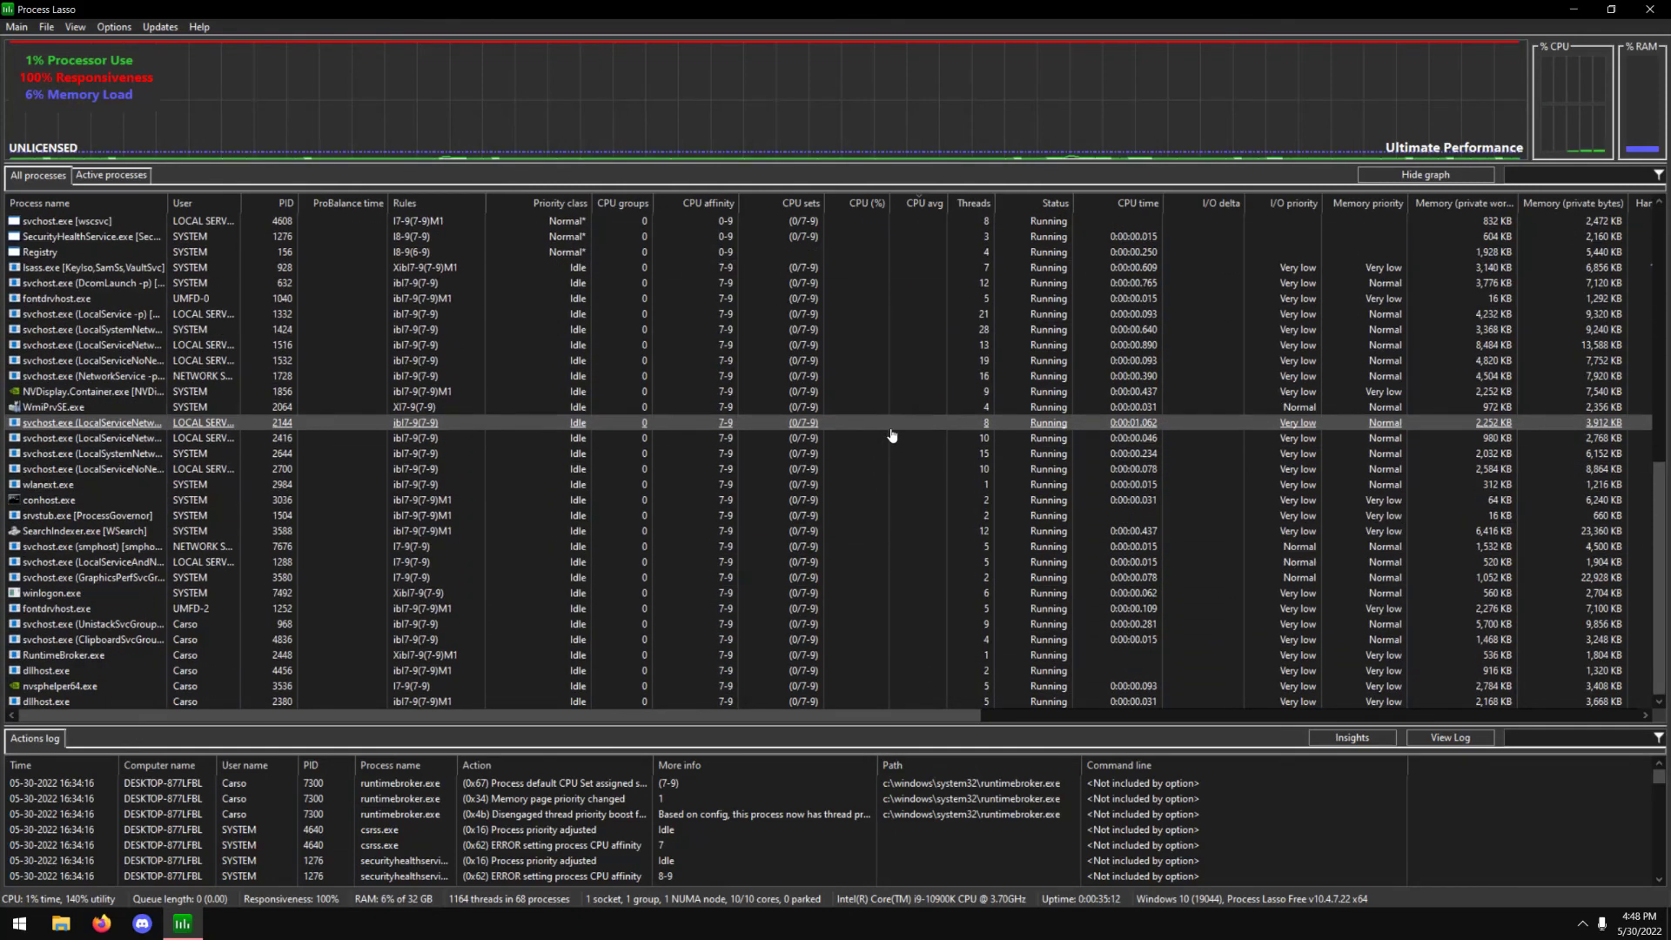
pyautogui.scroll(4, 875, 533)
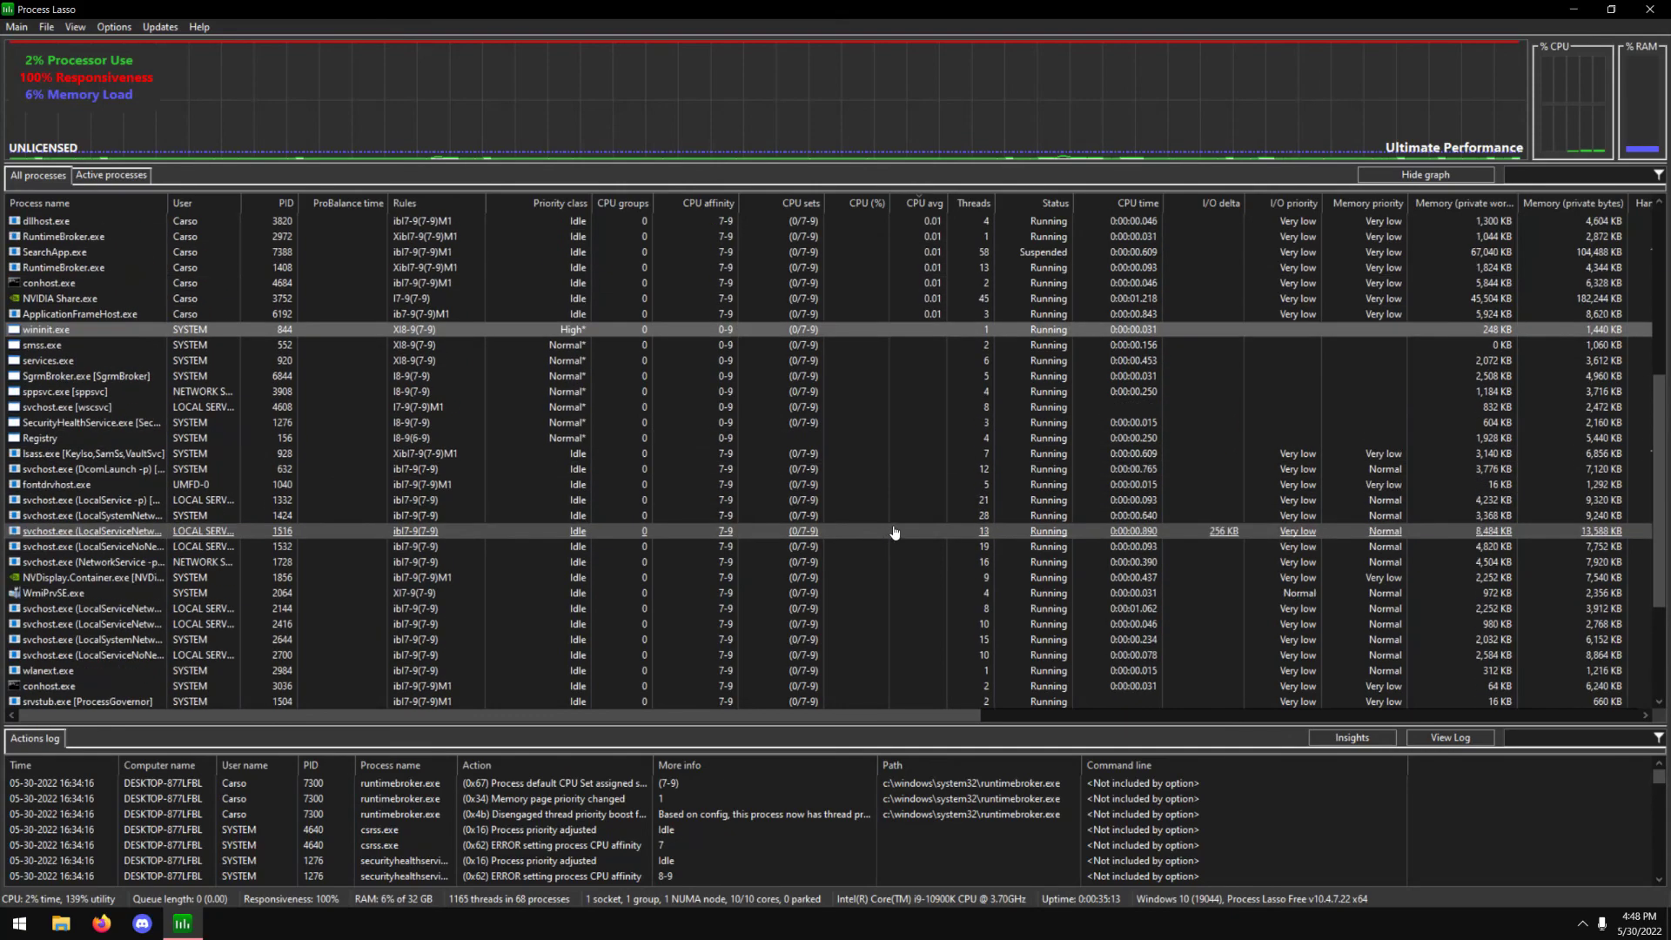
pyautogui.click(905, 339)
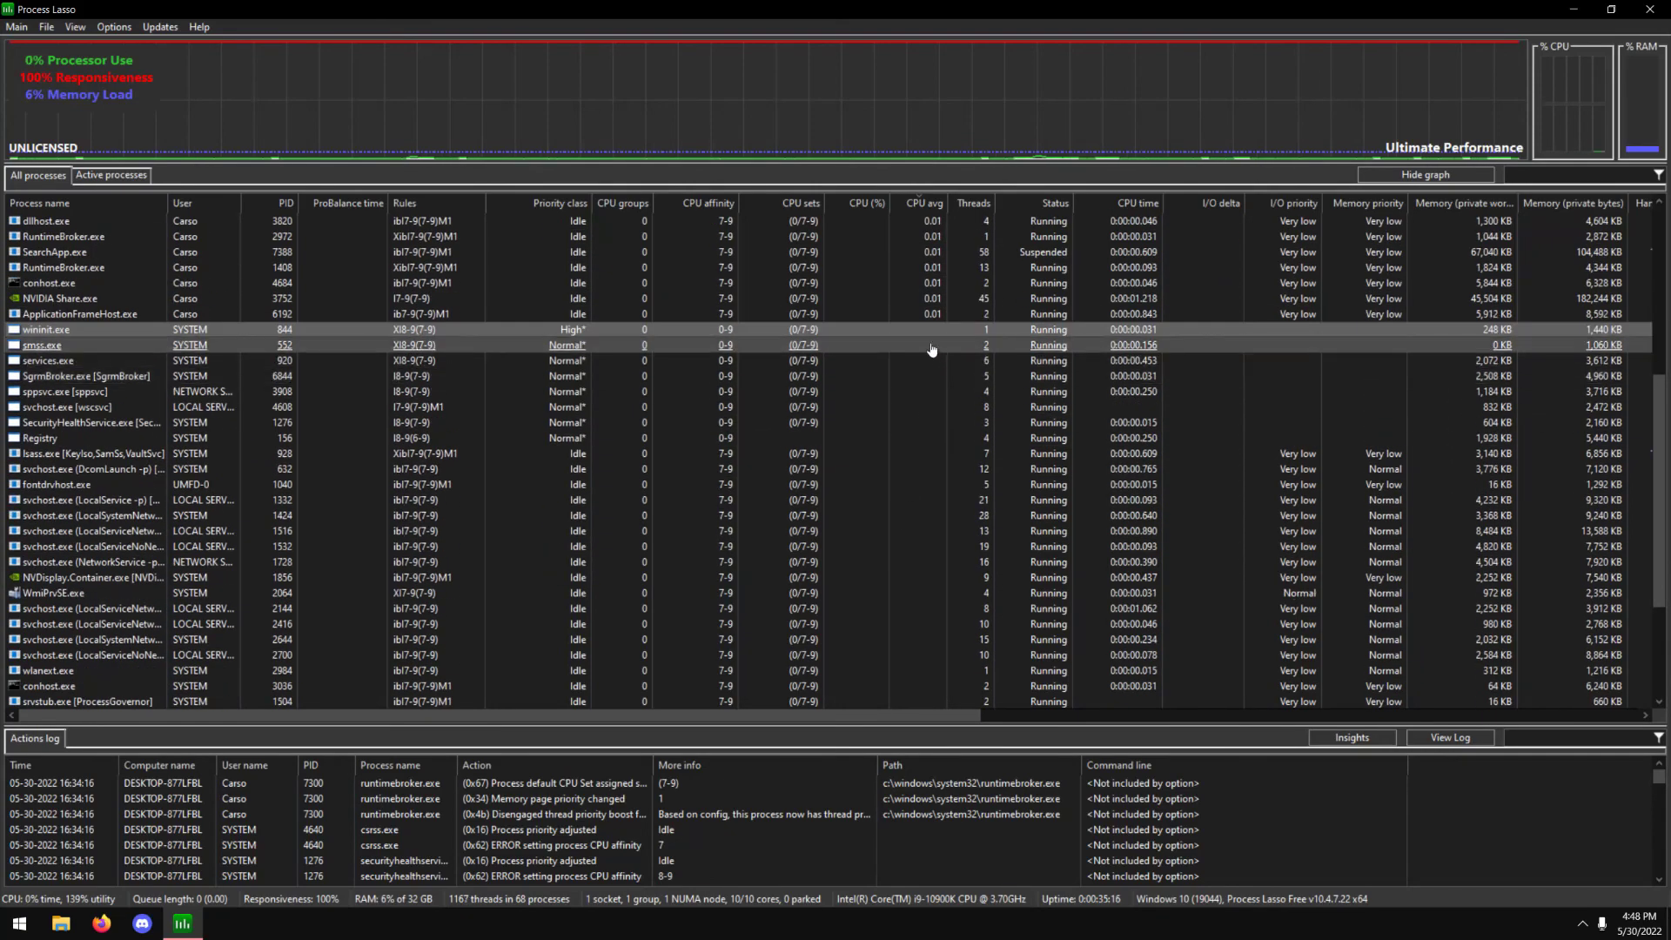
pyautogui.scroll(-4, 928, 364)
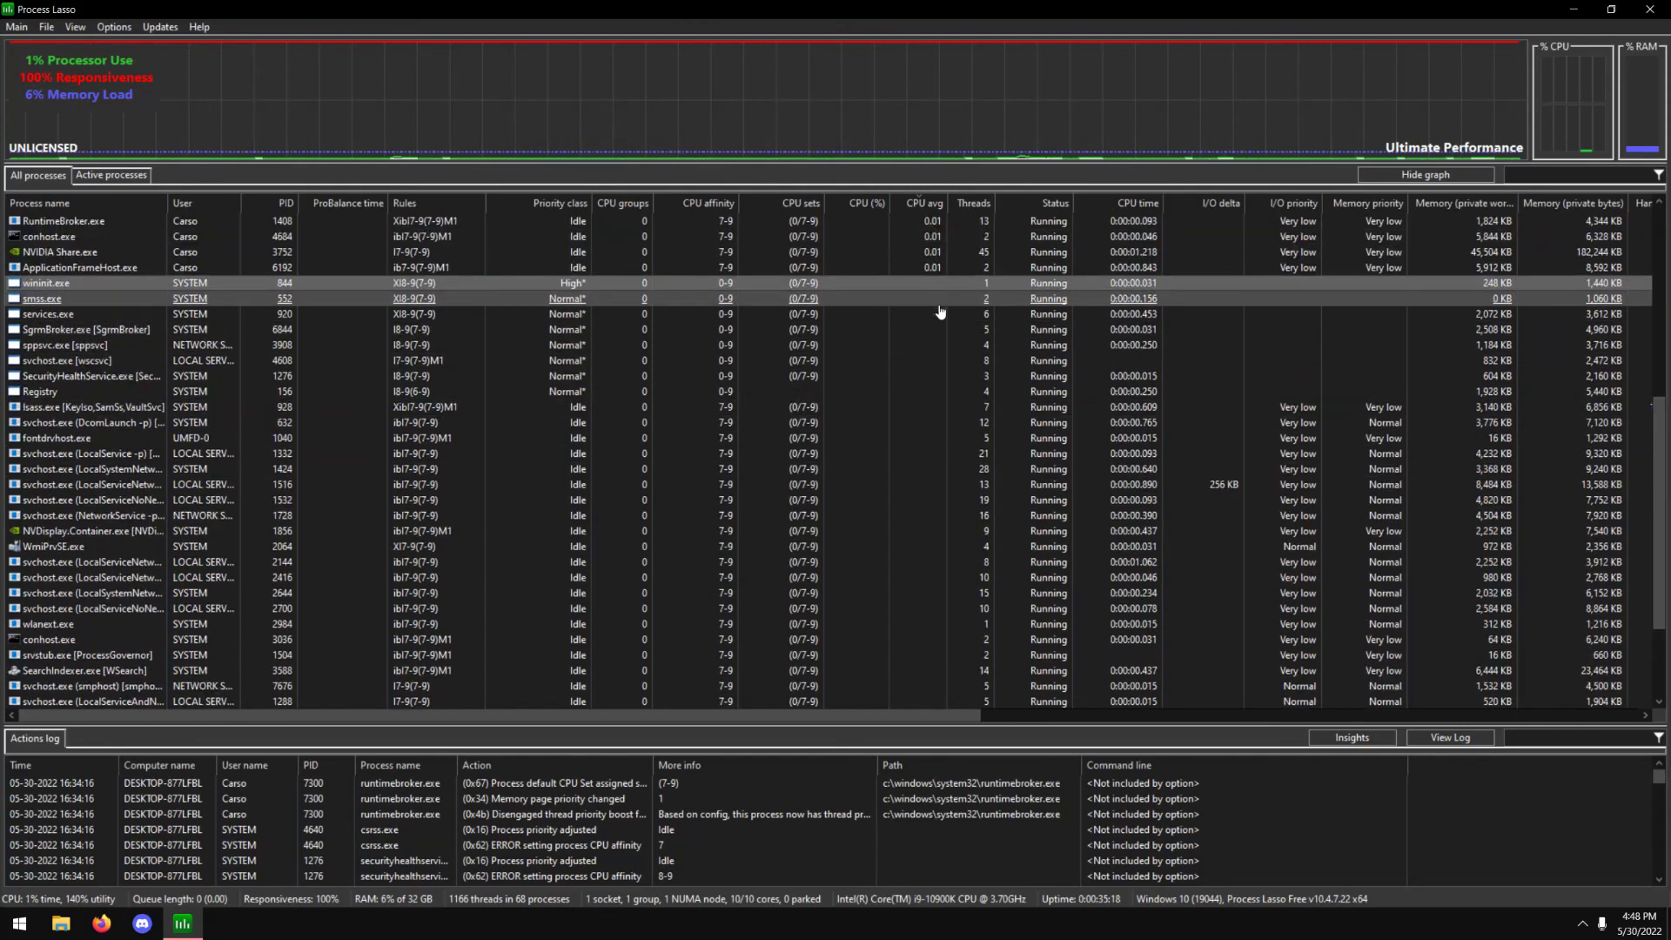
pyautogui.scroll(3, 924, 397)
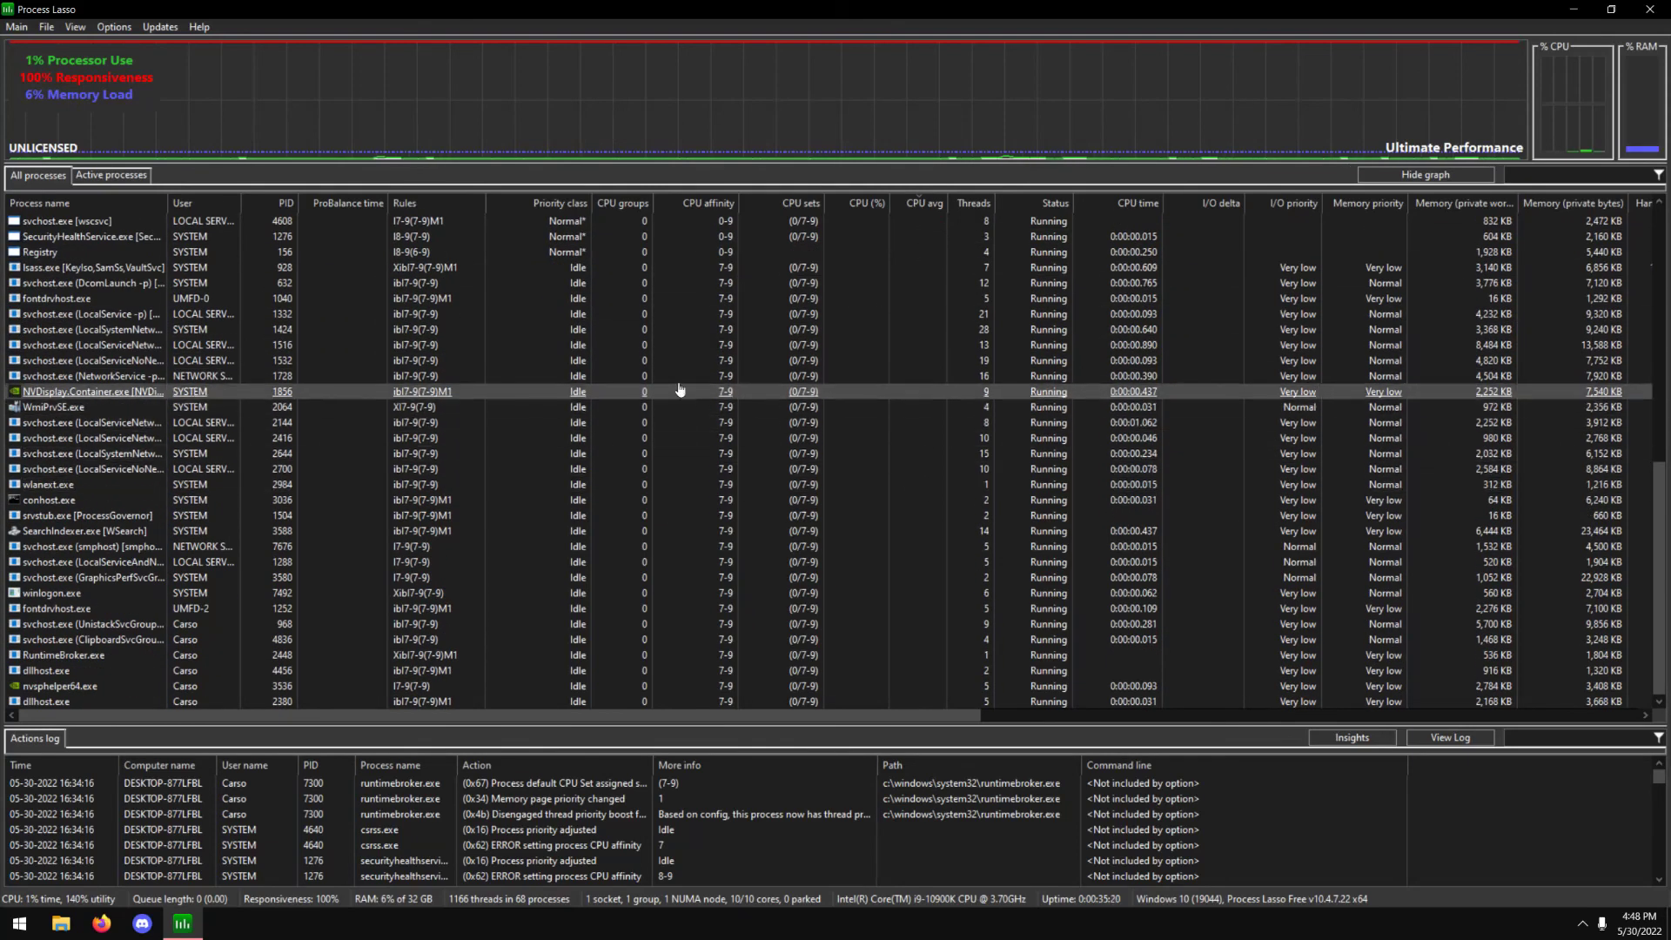
pyautogui.scroll(1, 956, 377)
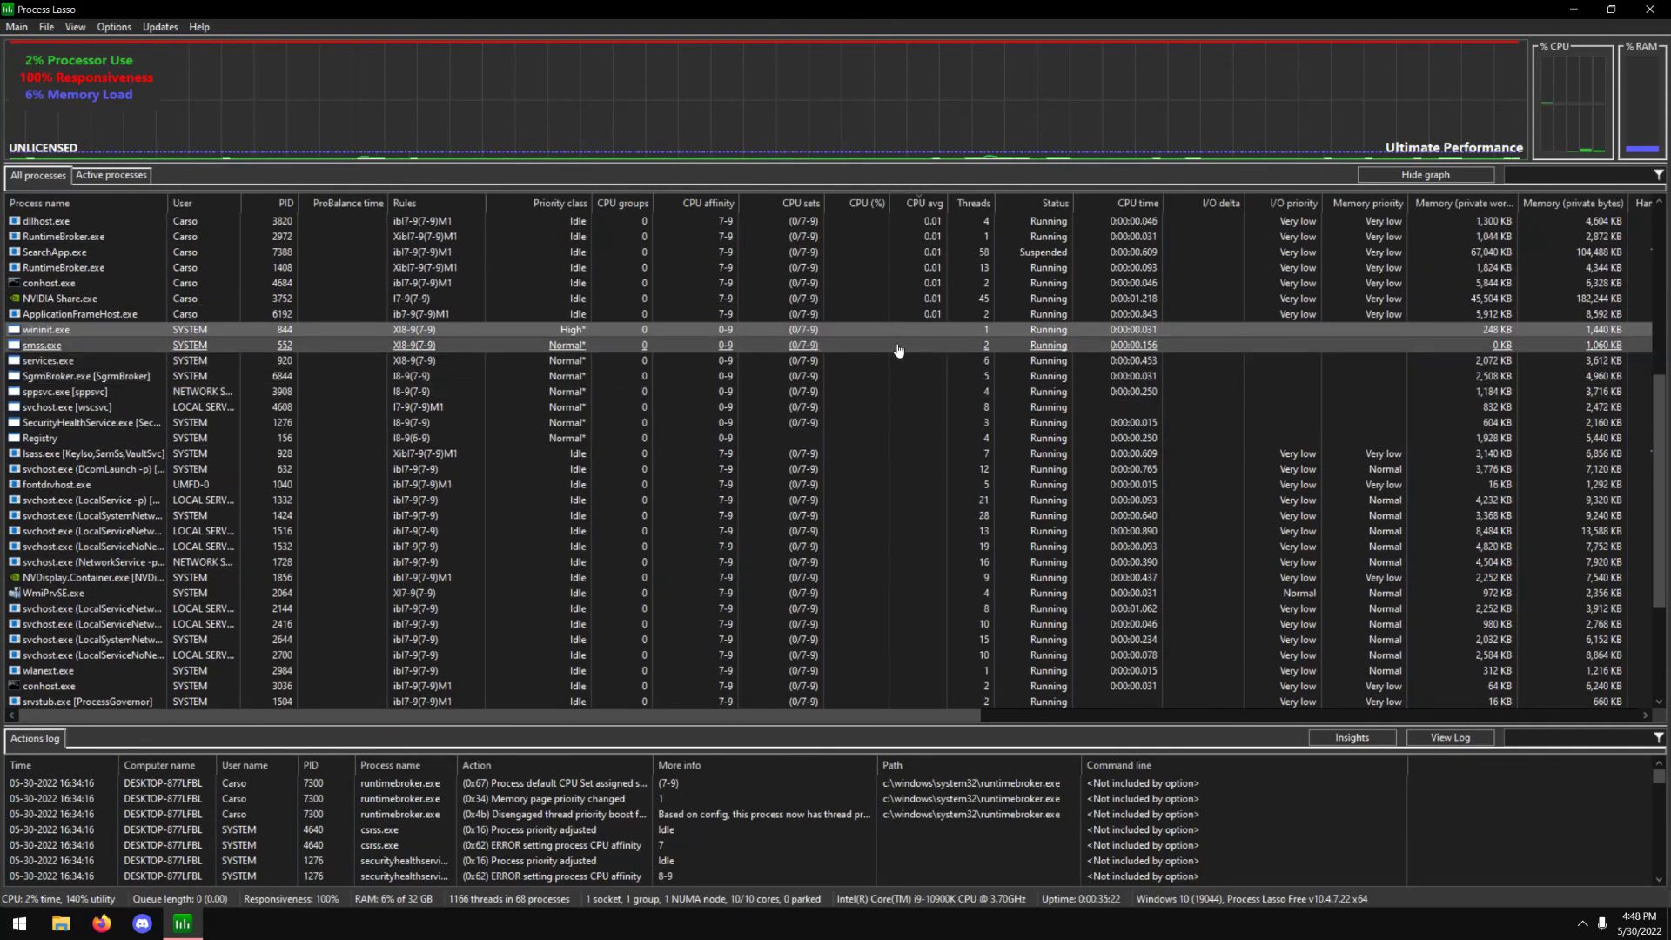
pyautogui.scroll(8, 910, 356)
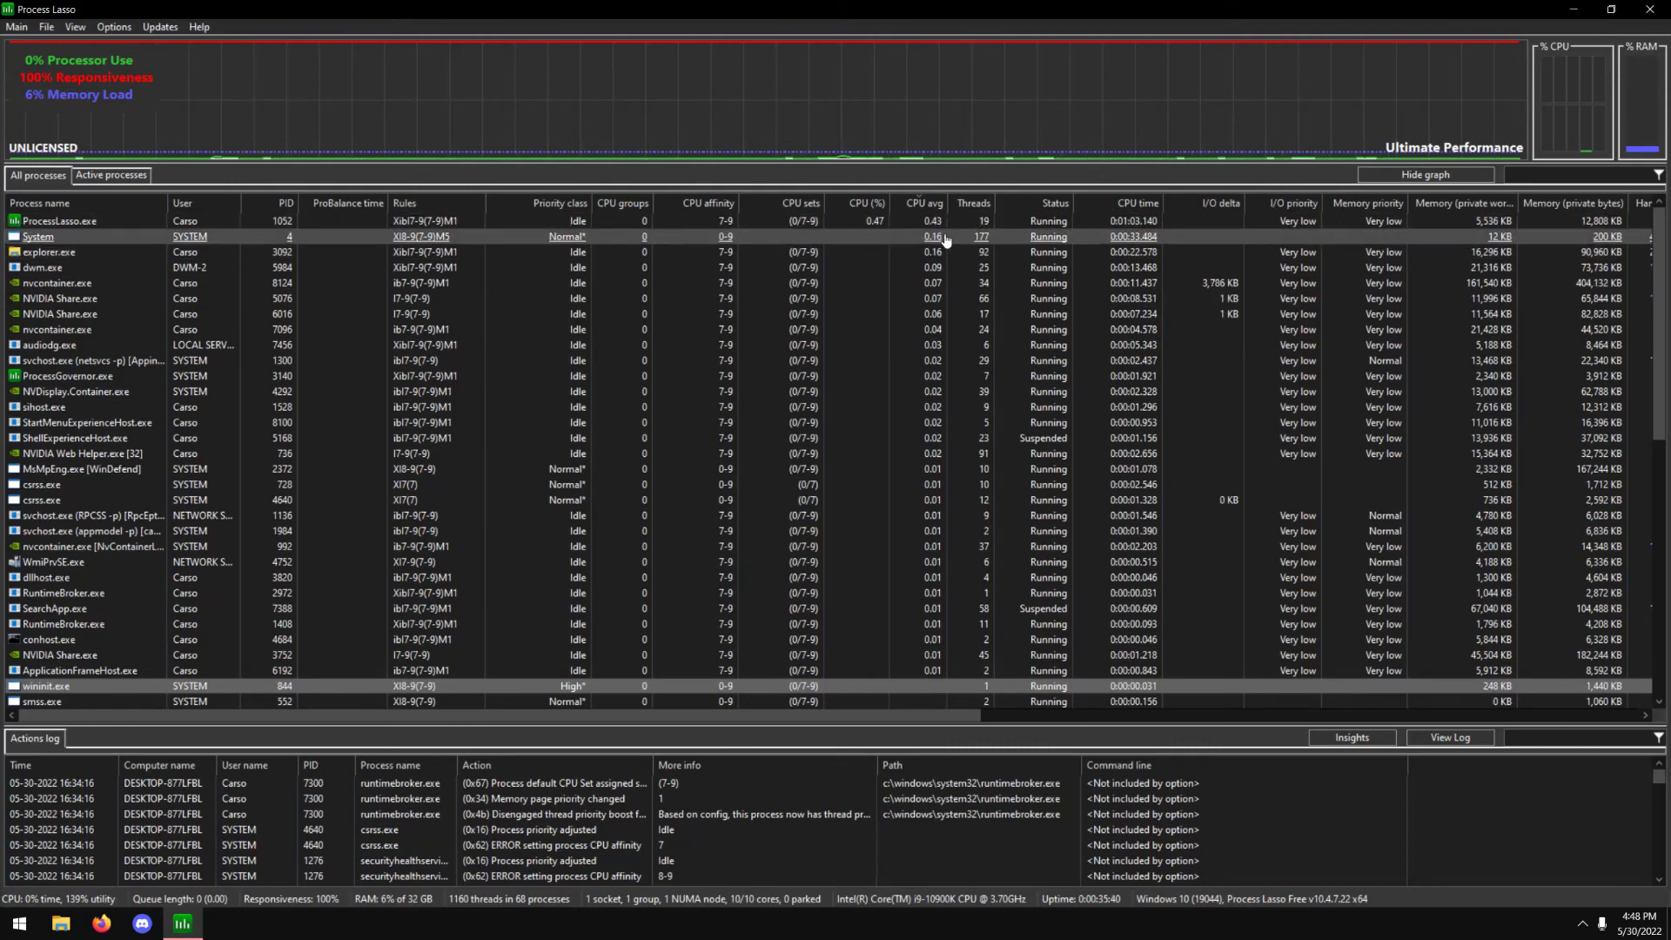
# Step: Compare the process list sorted by thread count, average CPU use, priority class, CPU sets and CPU affinity, ending with CPU affinity order
pyautogui.click(974, 203)
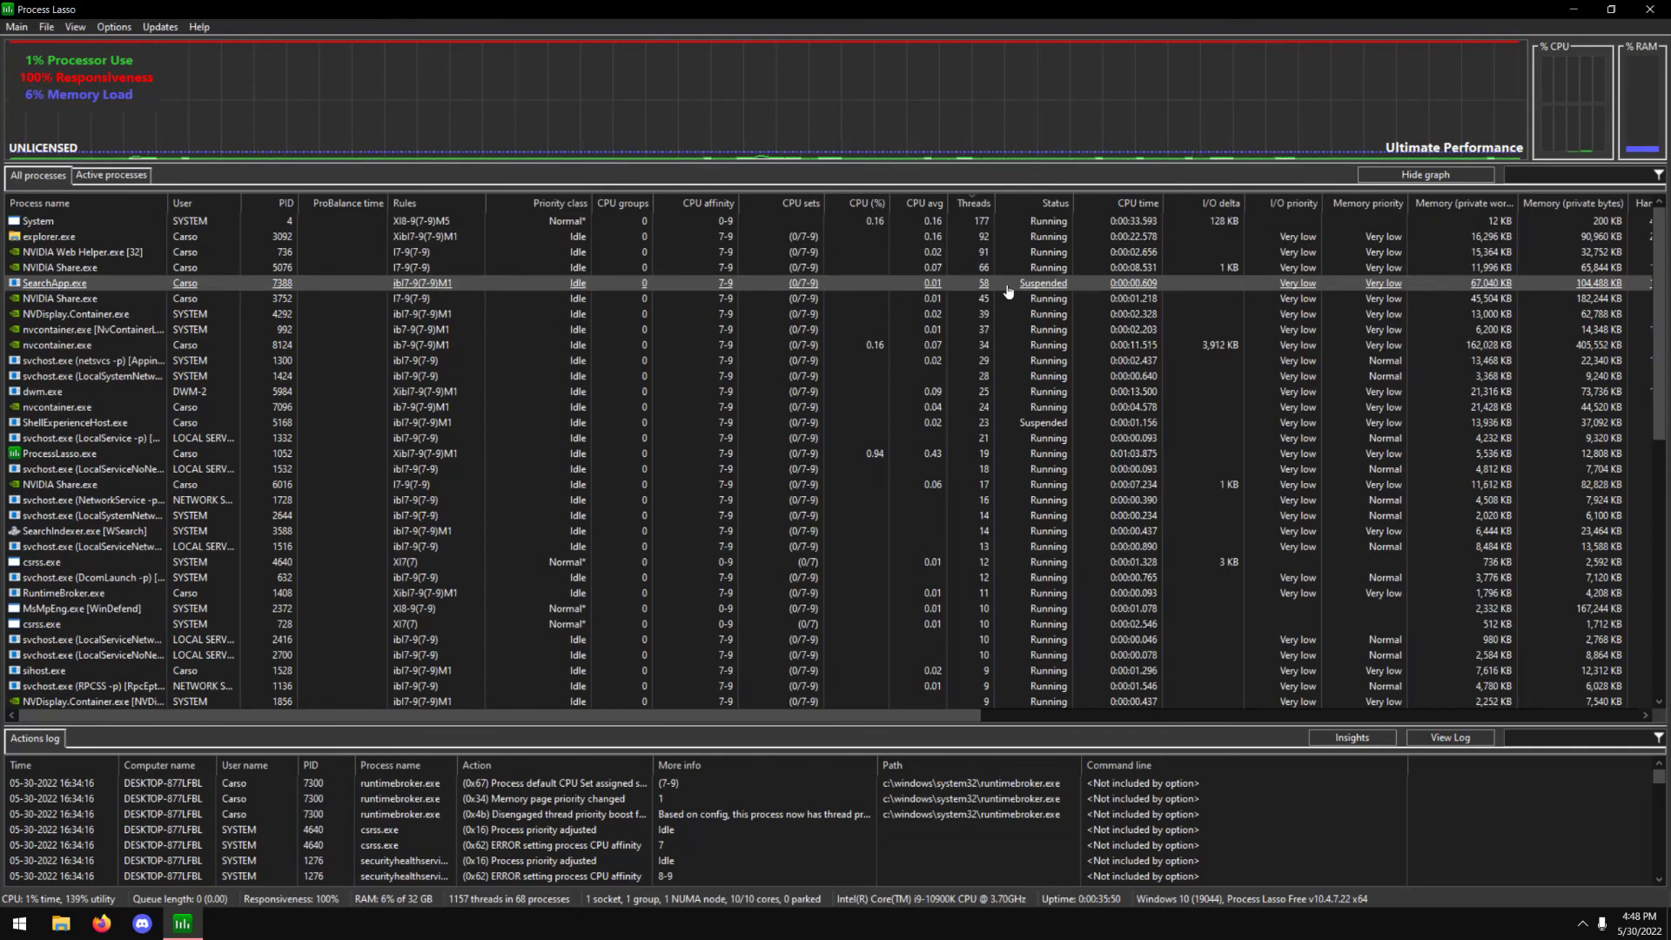
pyautogui.click(978, 204)
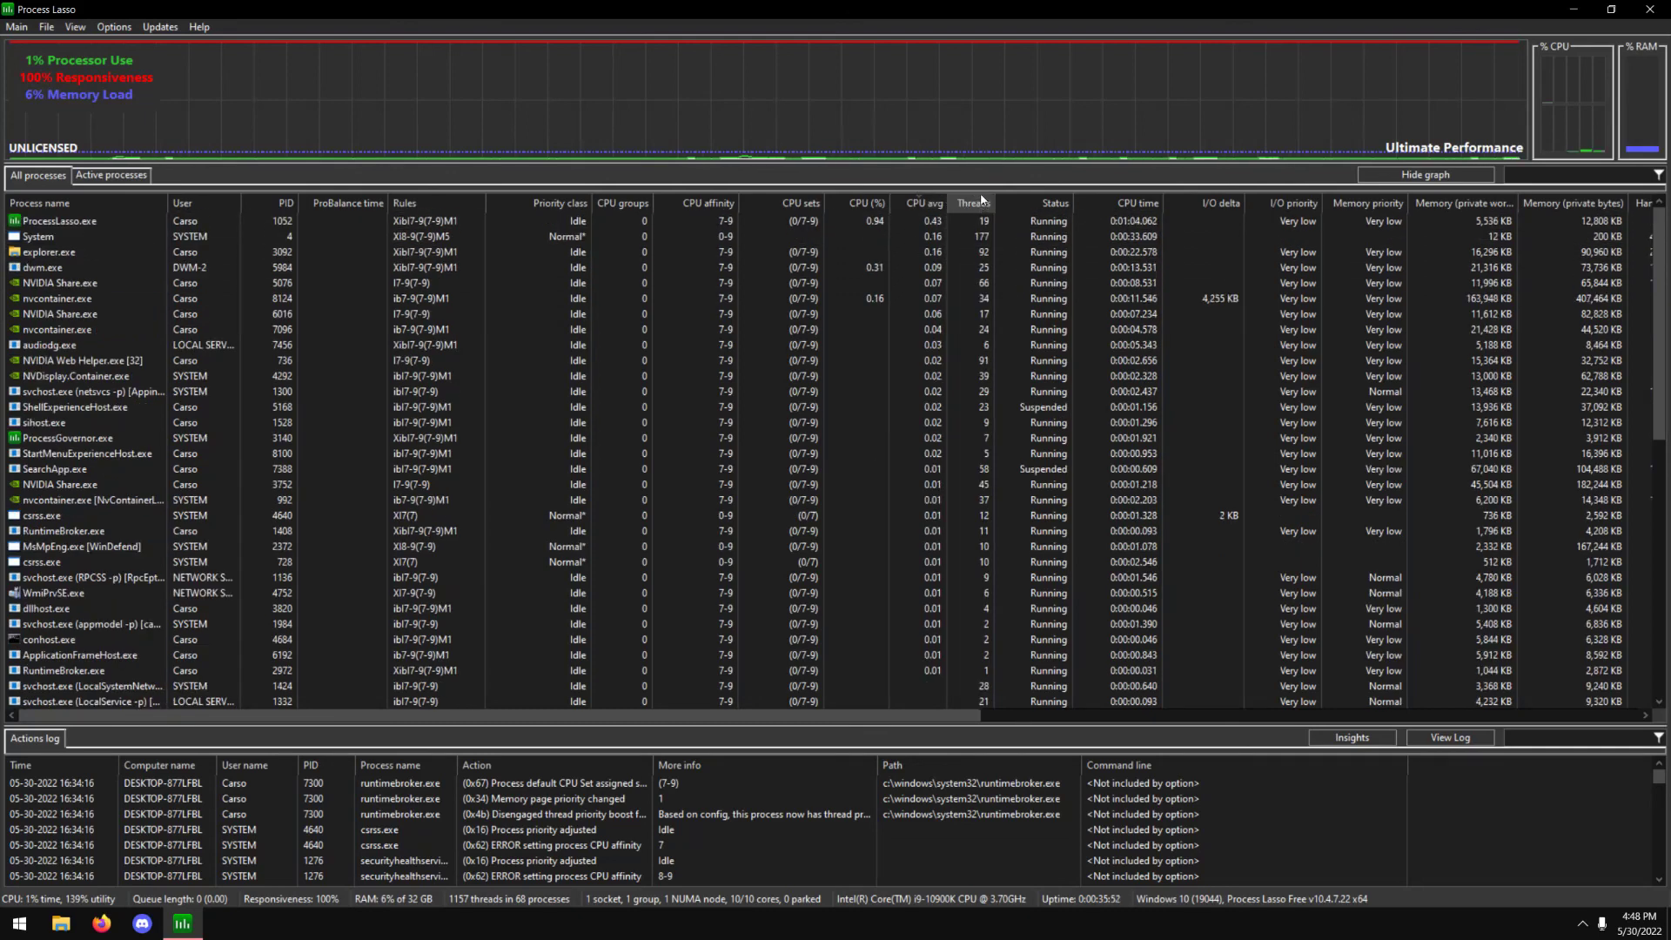
pyautogui.click(579, 207)
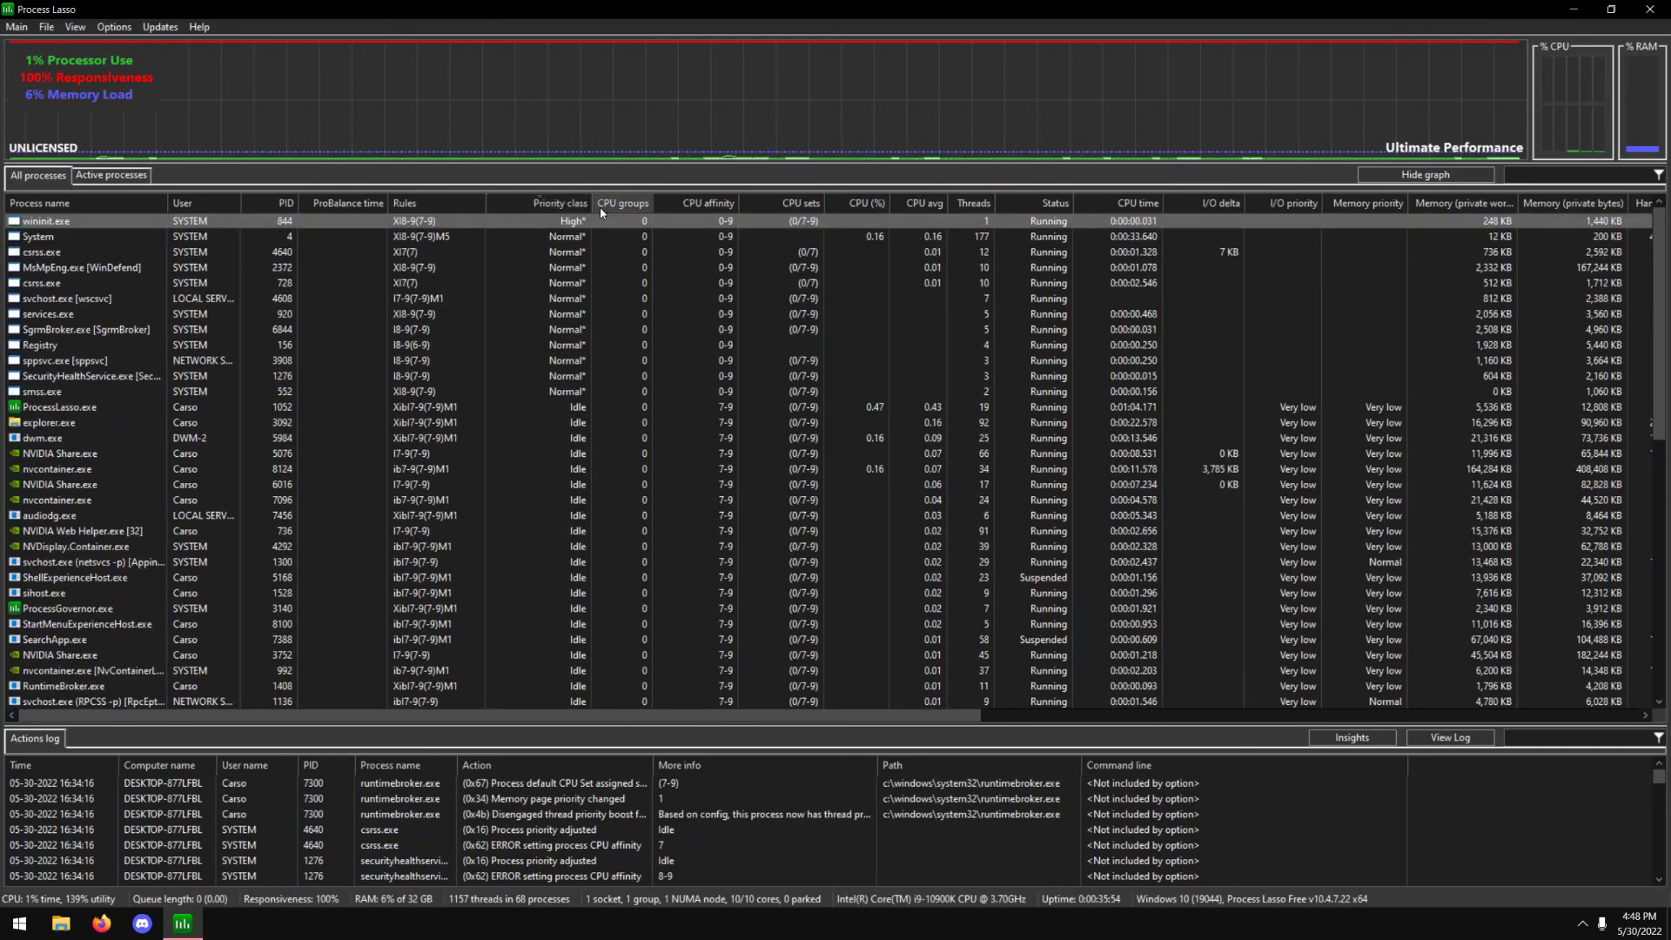
pyautogui.click(703, 205)
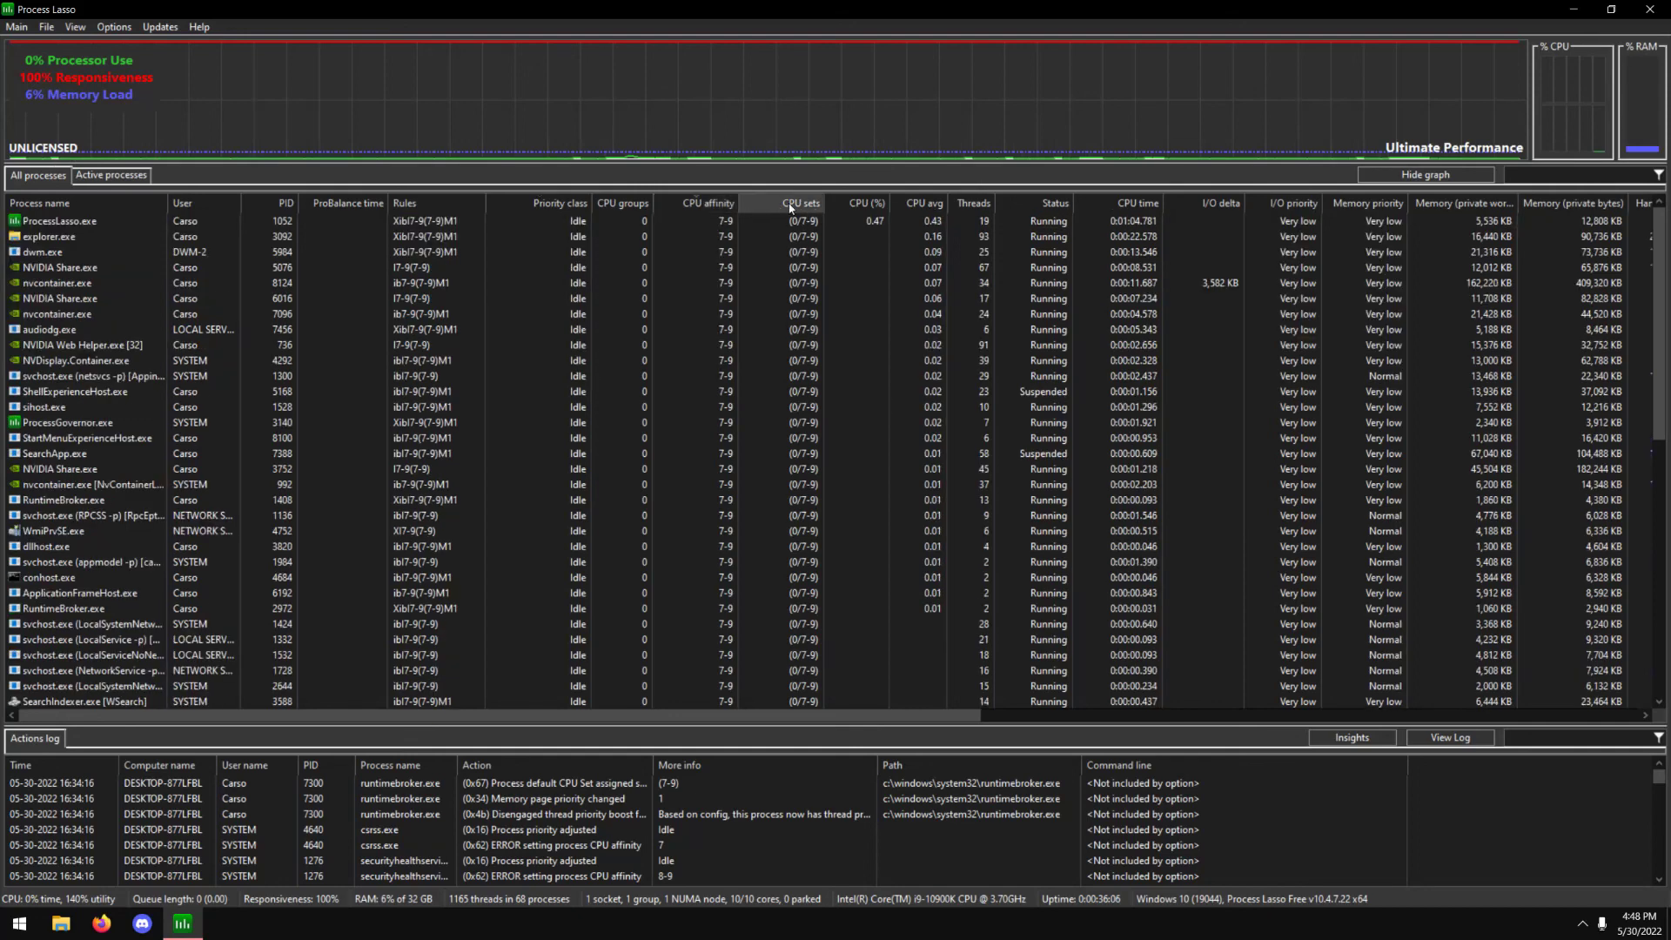
pyautogui.click(859, 205)
pyautogui.click(923, 206)
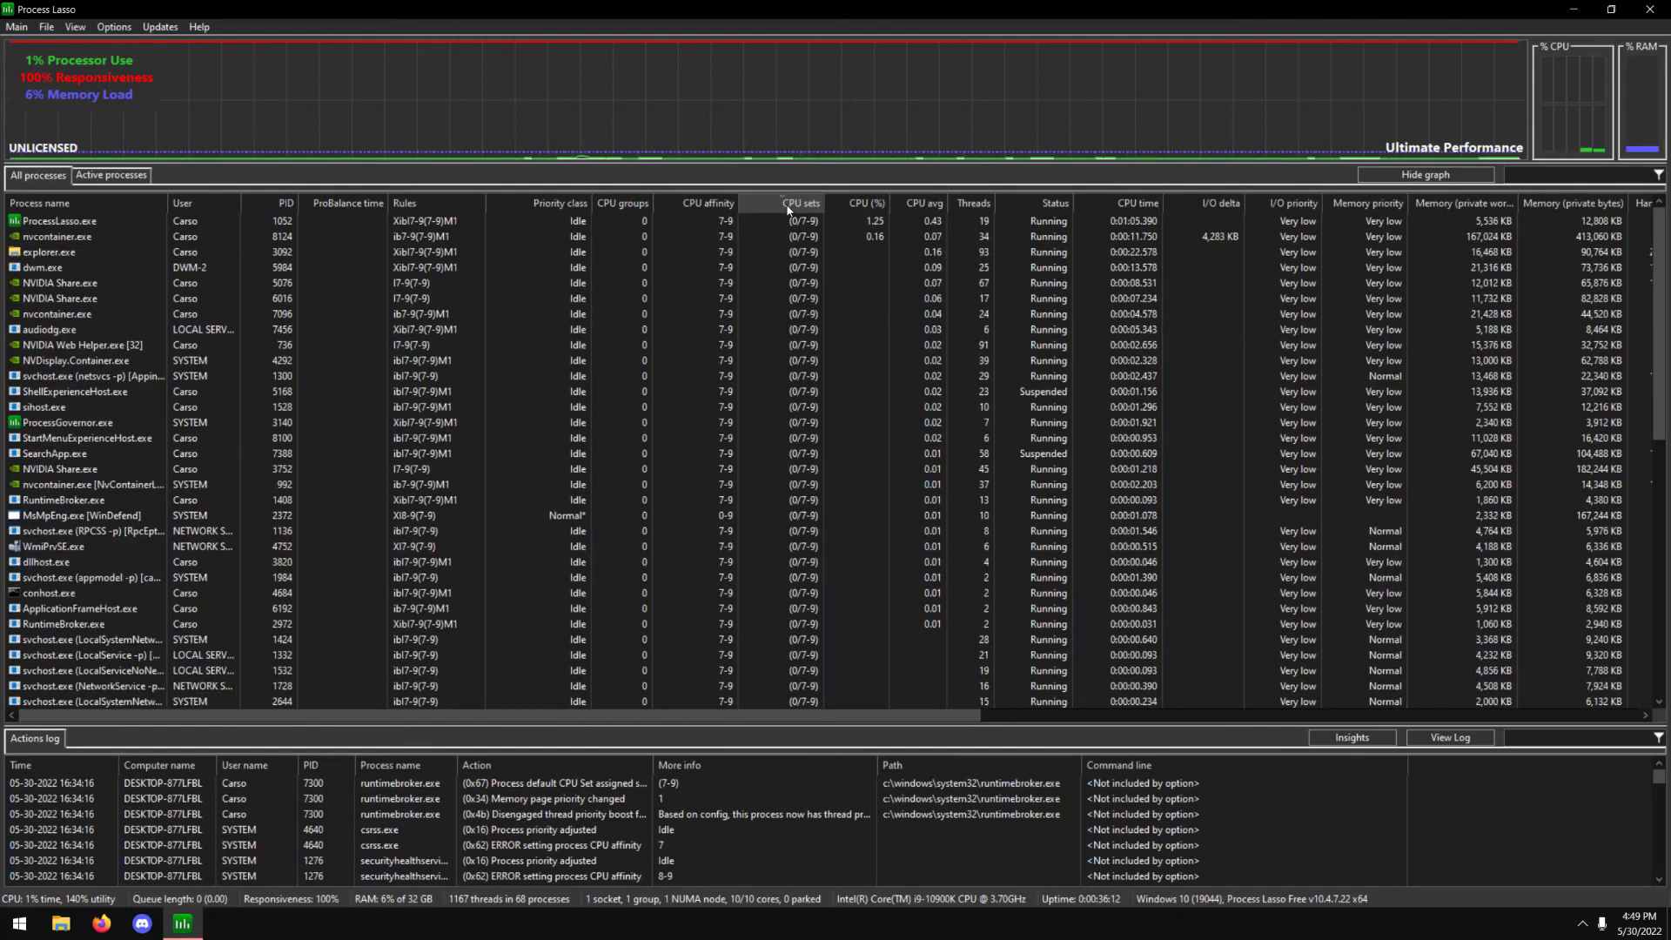
pyautogui.click(709, 204)
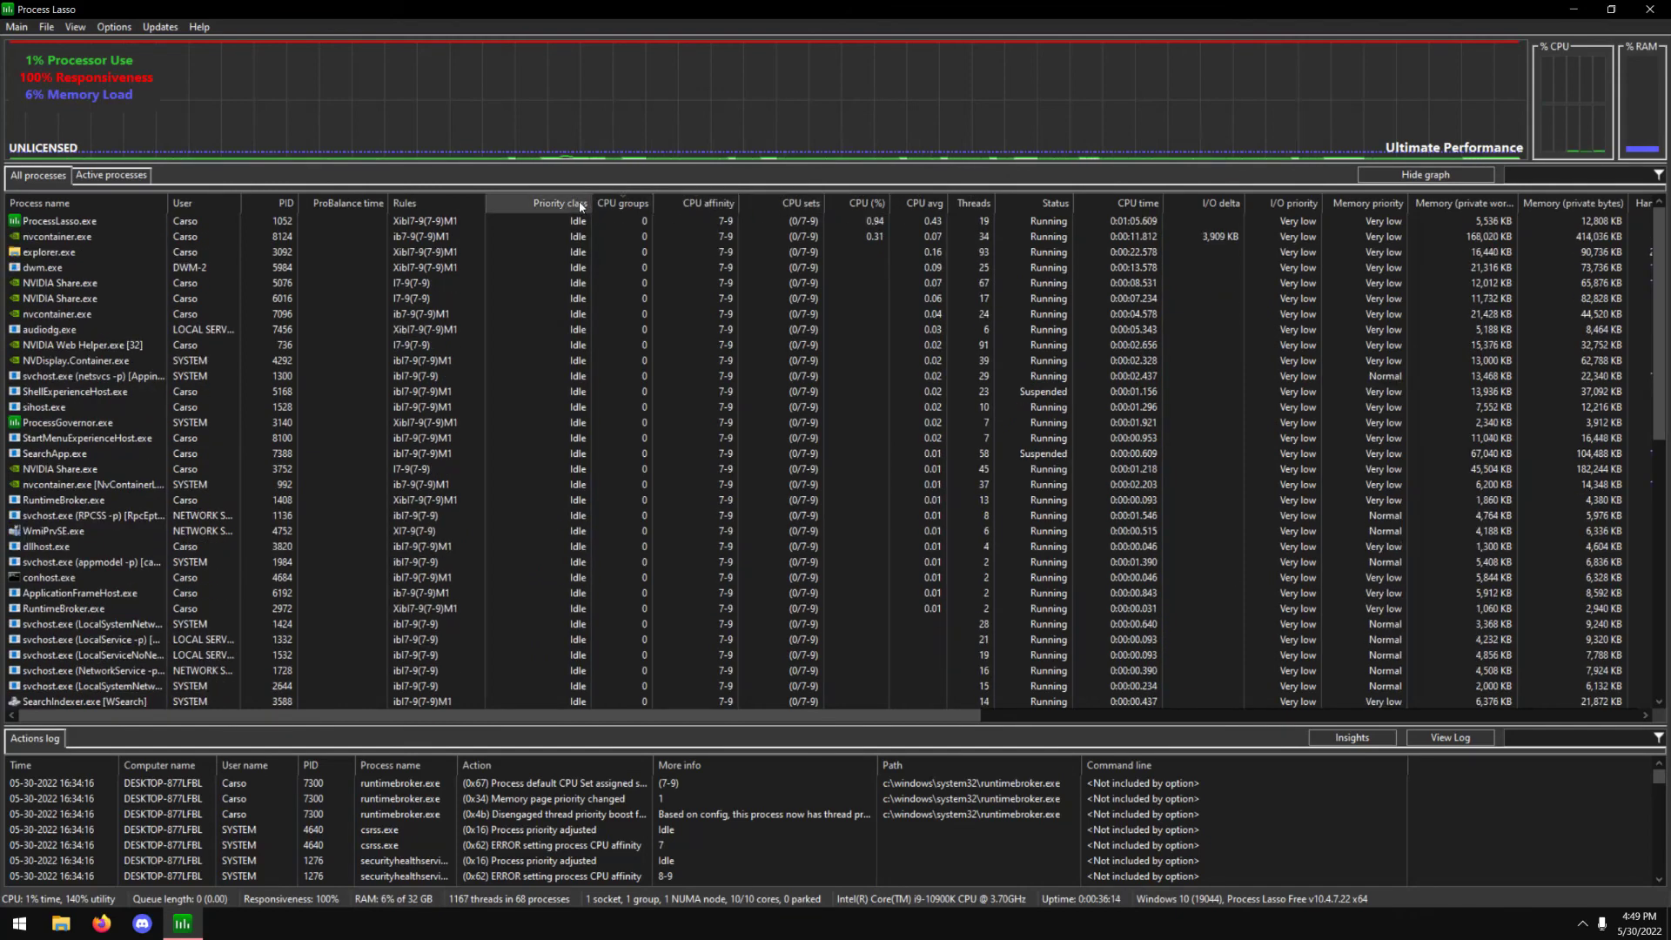